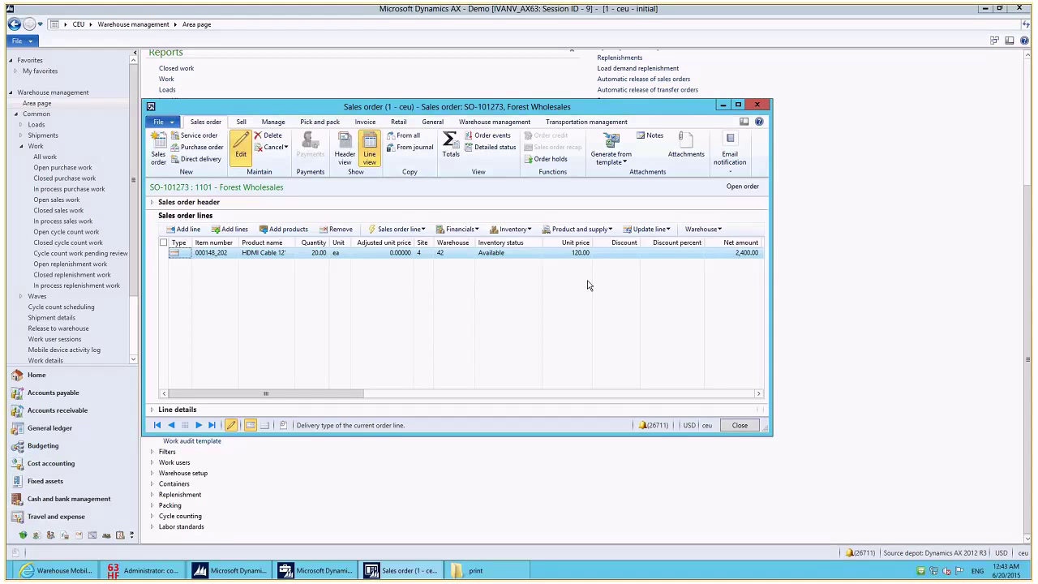
Add a Note-type note to SO-101273 reading Please pack into 'special boxes'
left_click(651, 138)
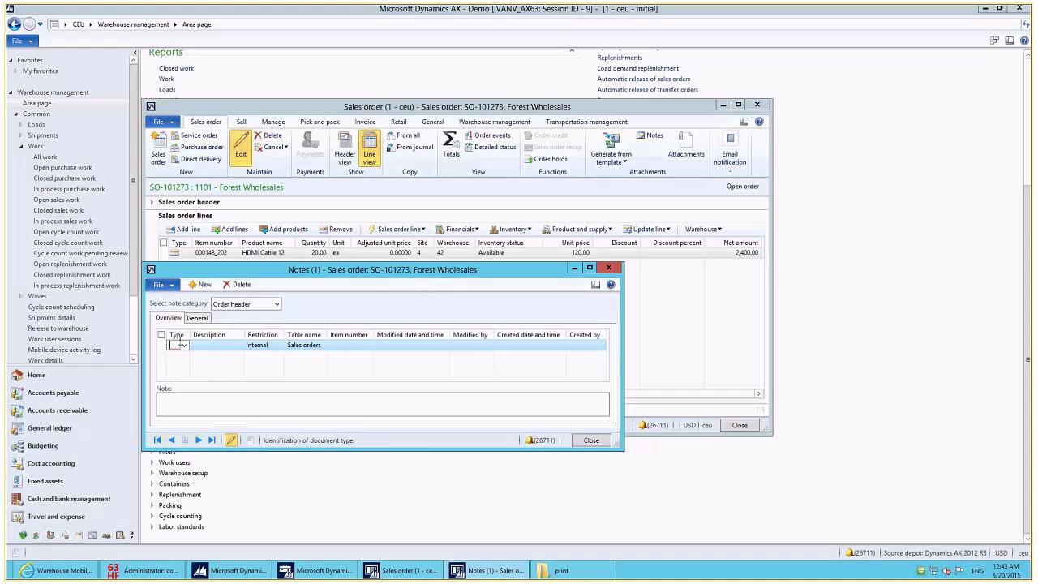
left_click(184, 345)
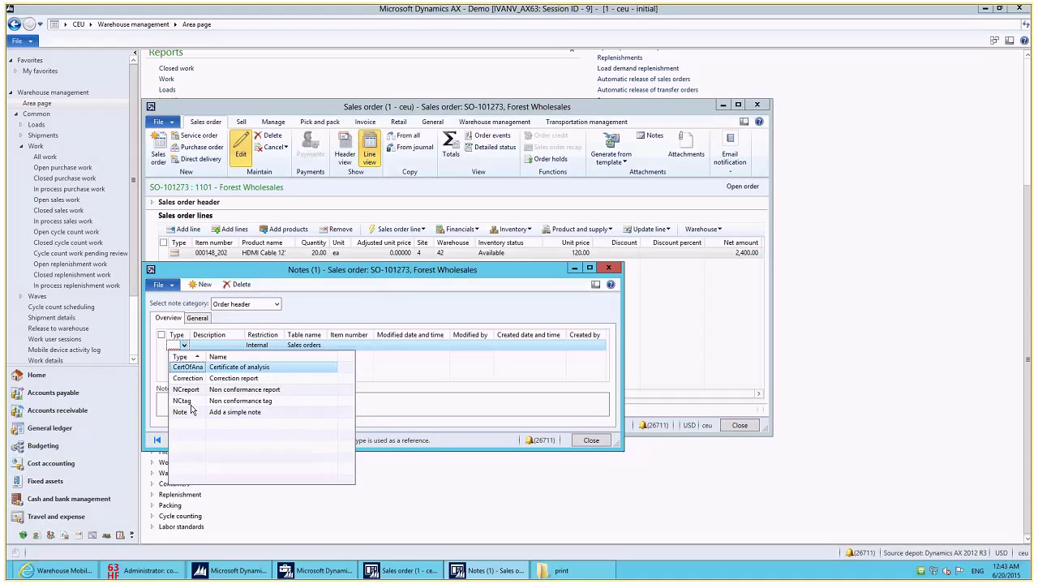
left_click(191, 411)
type("Please pack")
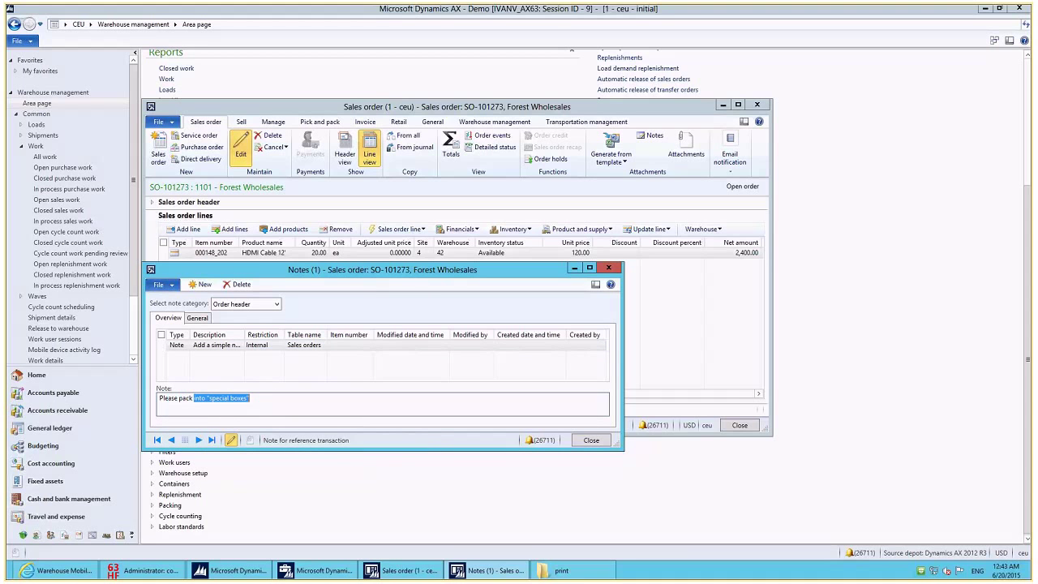
key("End")
Release SO-101273 to the warehouse, then check the resulting work CEU-000010 and its open lines
left_click(591, 440)
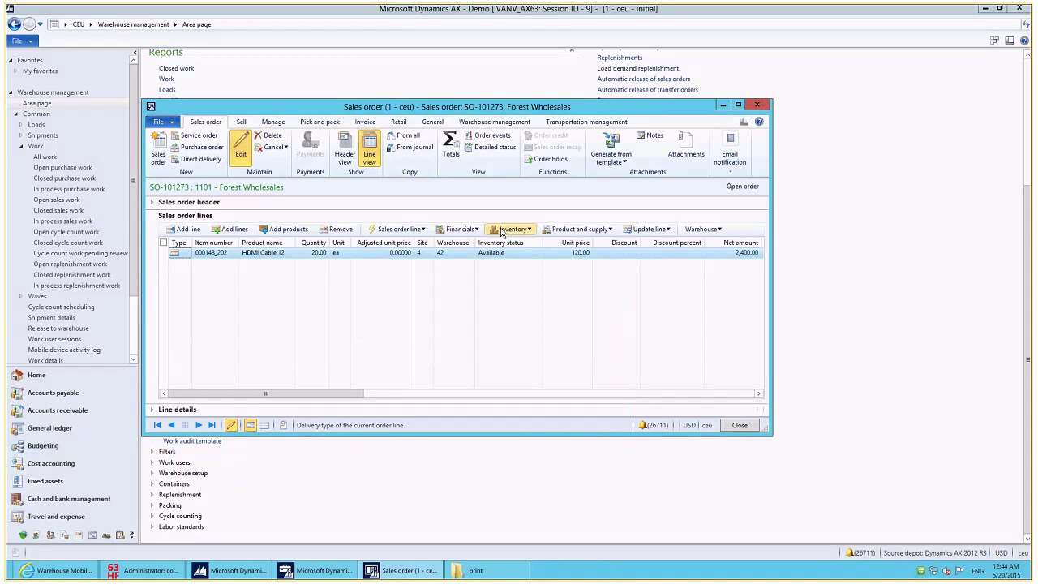
left_click(495, 122)
left_click(217, 150)
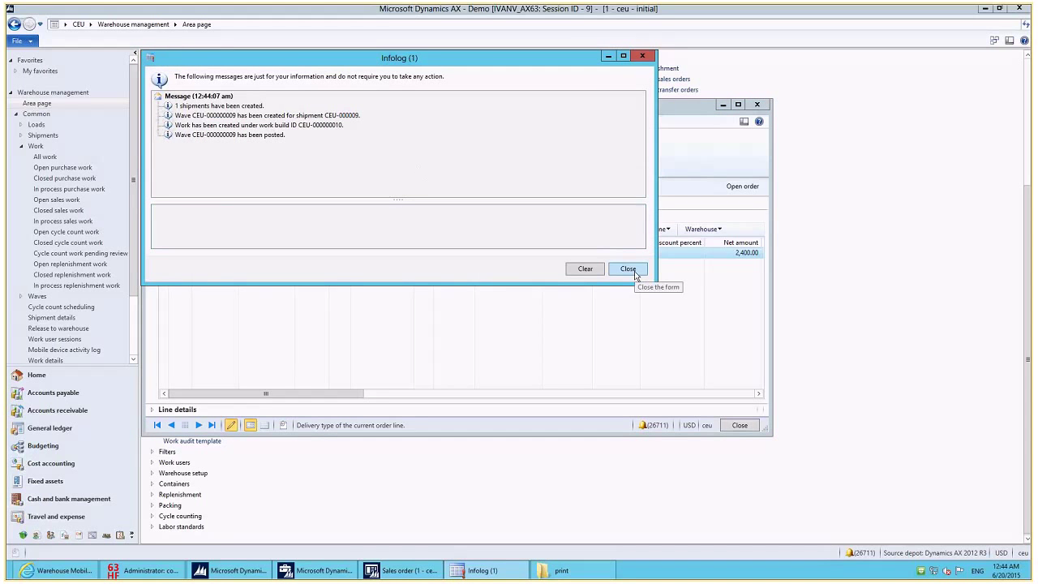
left_click(628, 269)
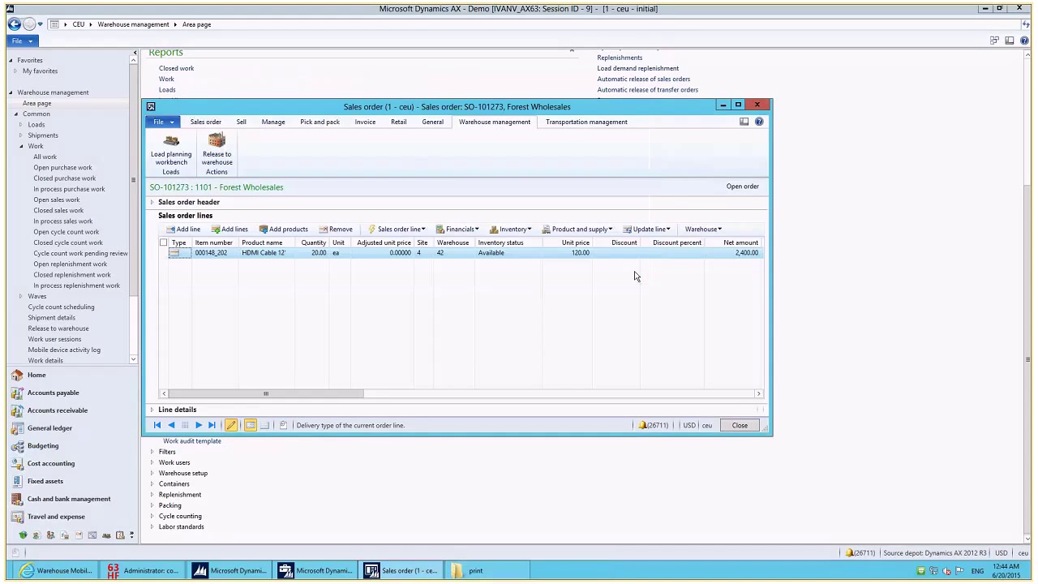
left_click(703, 229)
left_click(708, 269)
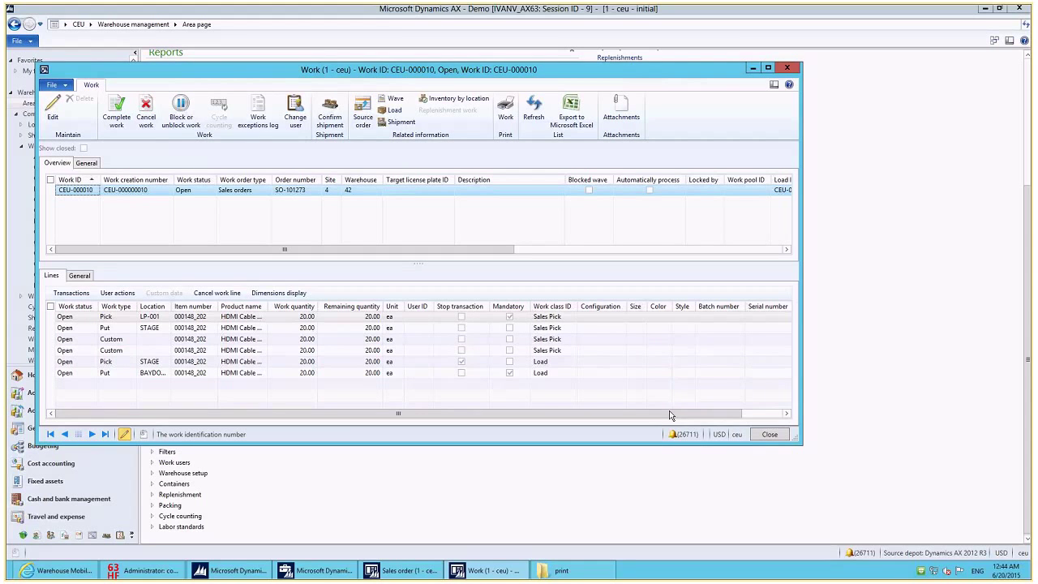
Start 2: SO Picking for work CEU-000010 in the mobile portal to show the packing comment
left_click(769, 435)
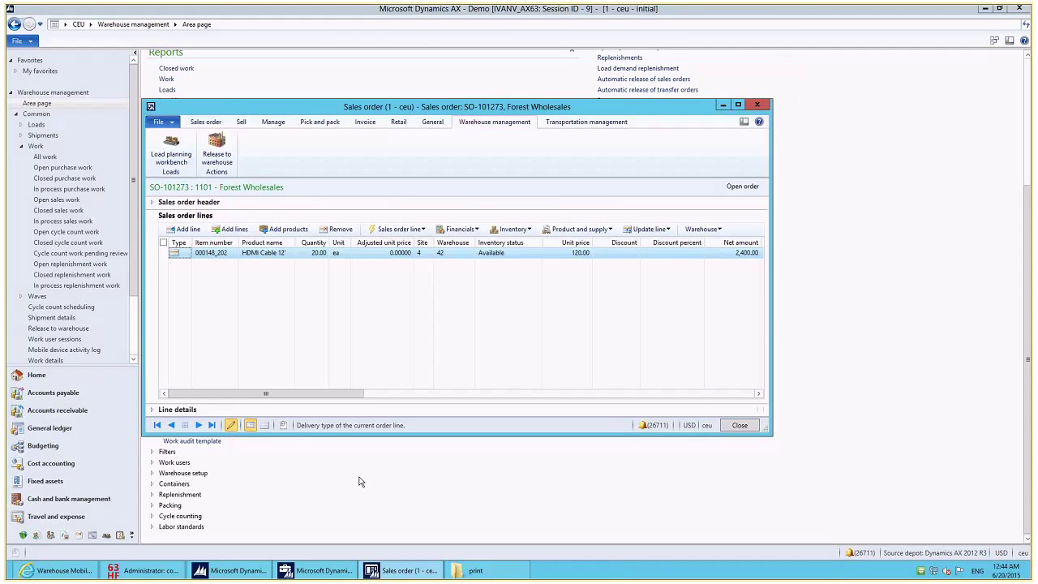
left_click(57, 570)
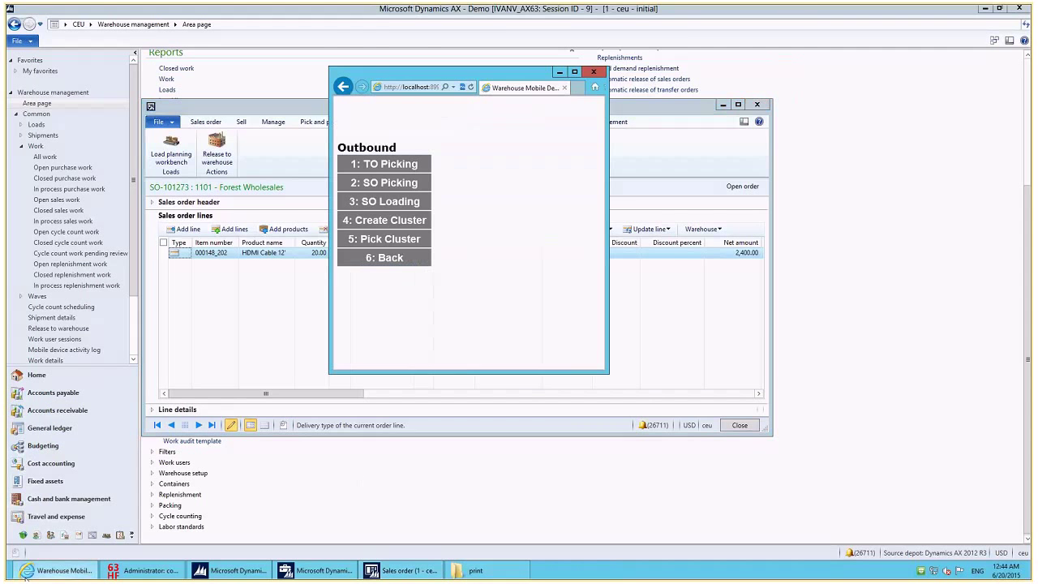
left_click(414, 186)
type("CEU-000010")
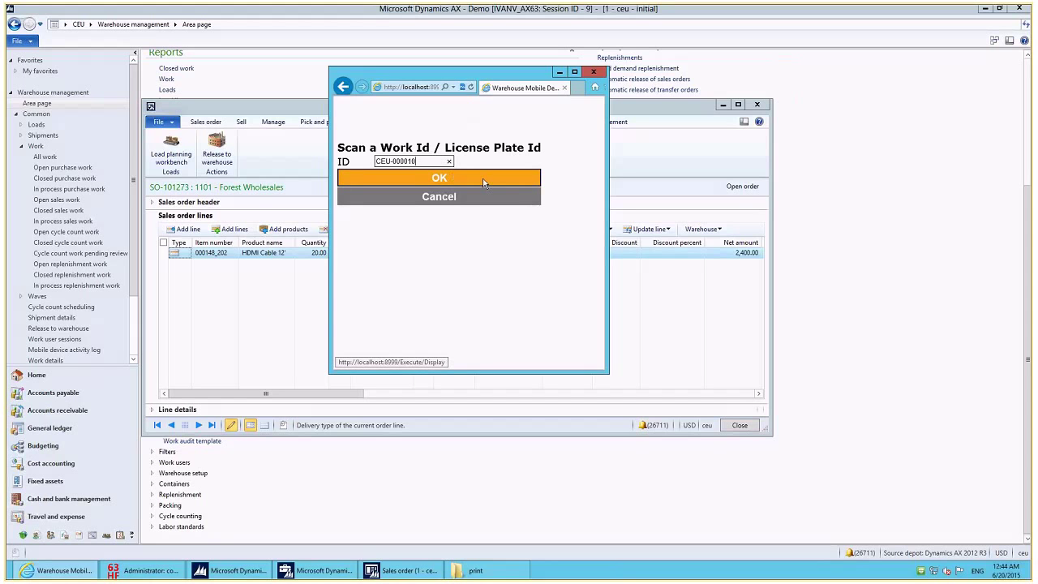
left_click(483, 183)
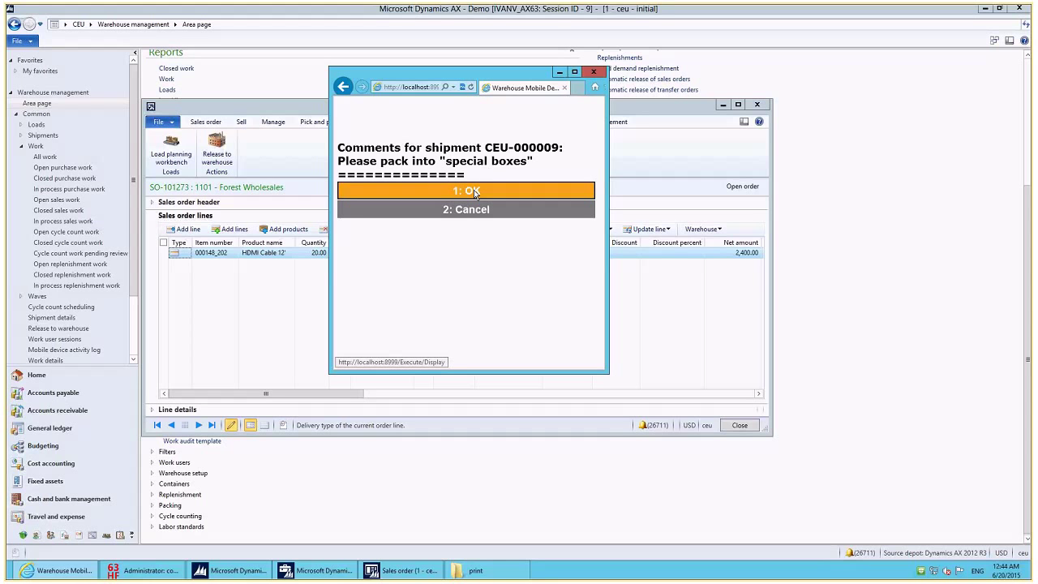
Acknowledge the comment, pick from license plate 2950 onto TLP_0002, and put at STAGE
left_click(474, 193)
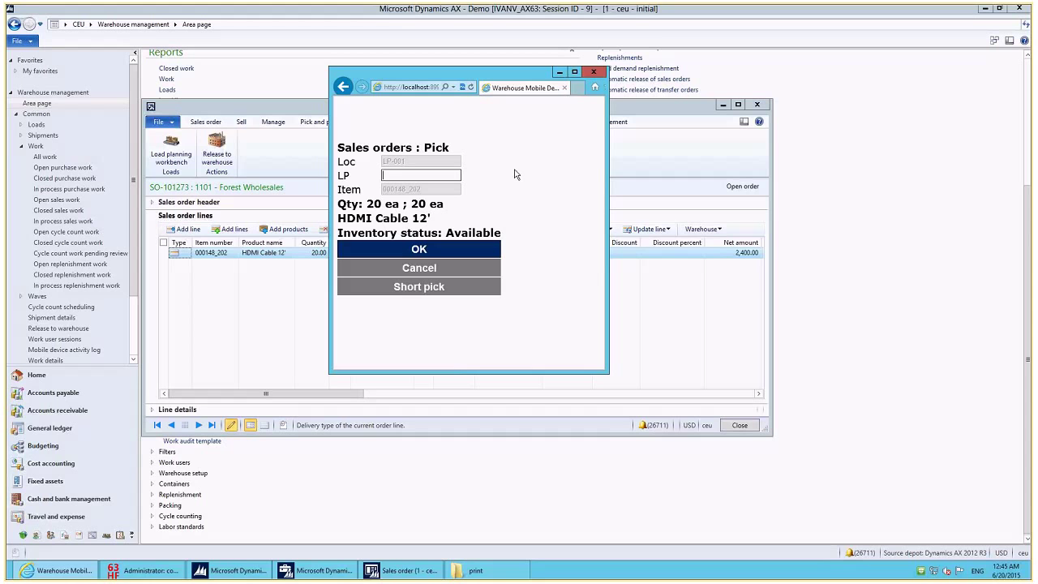
type("2950")
key("Return")
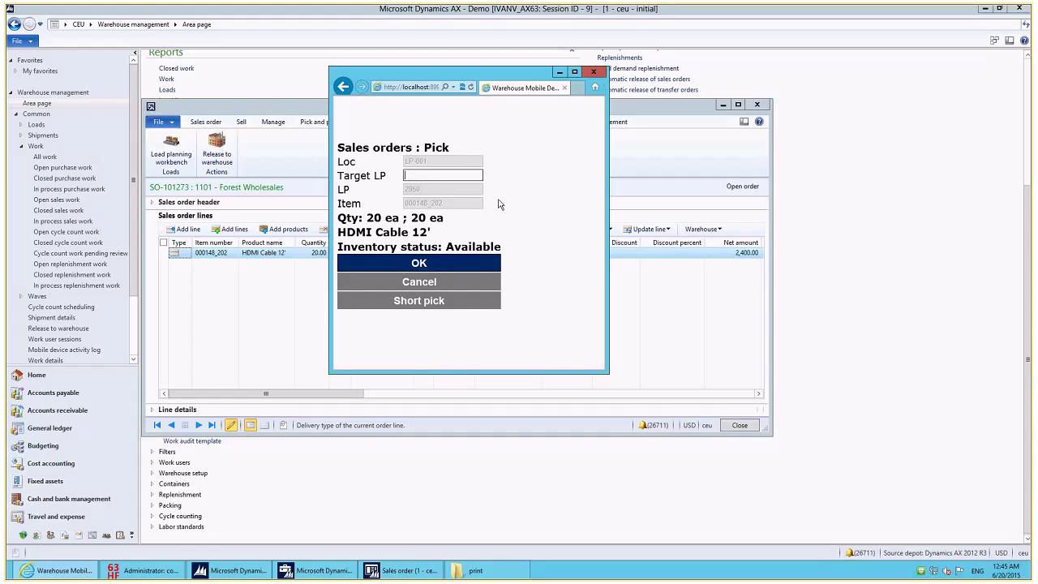
type("TLP_0002")
left_click(403, 261)
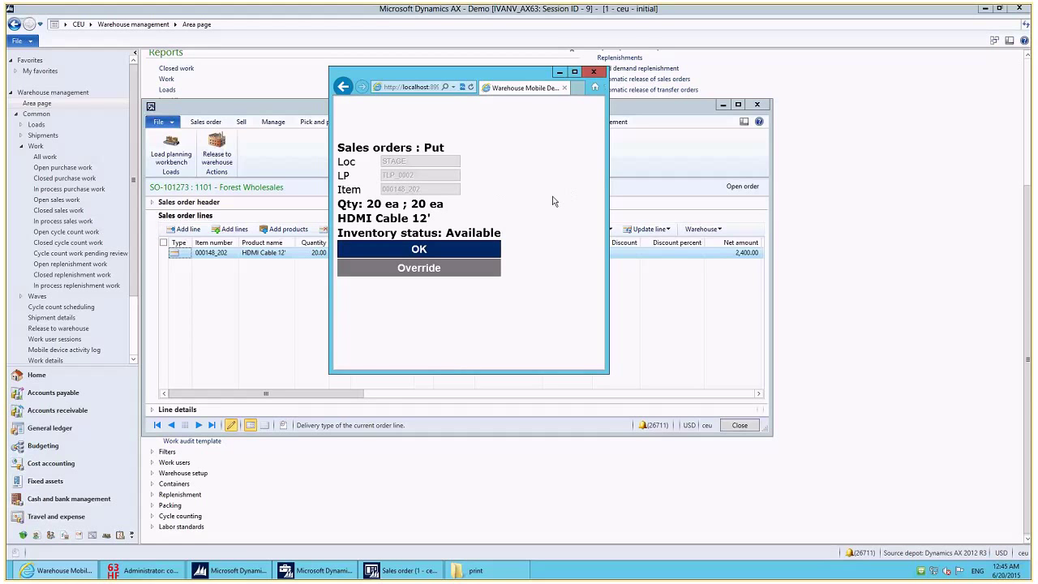
left_click(438, 250)
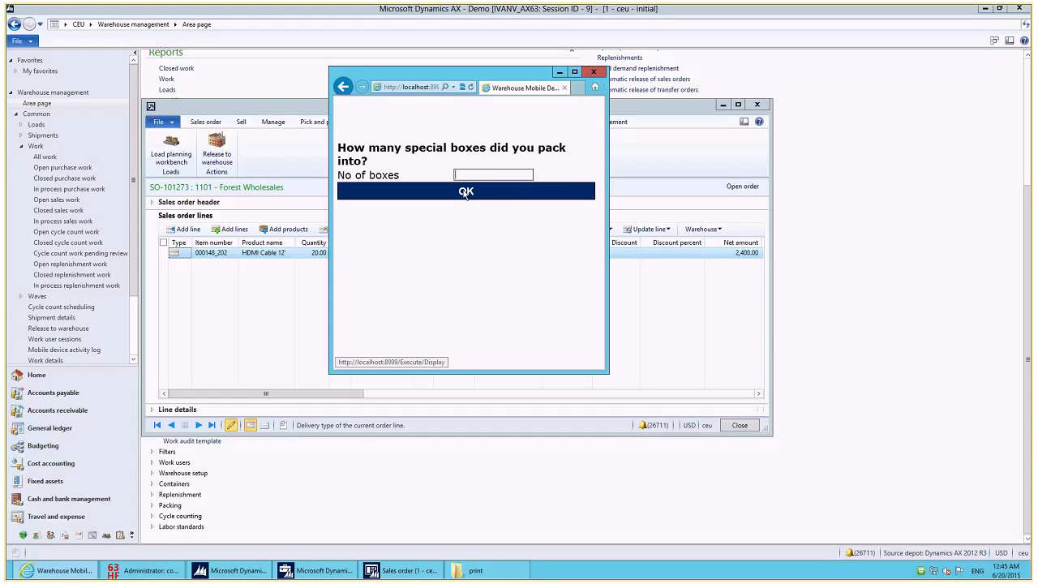
Enter 3 as No of boxes, verify labels in the print folder, and confirm to complete
type("3")
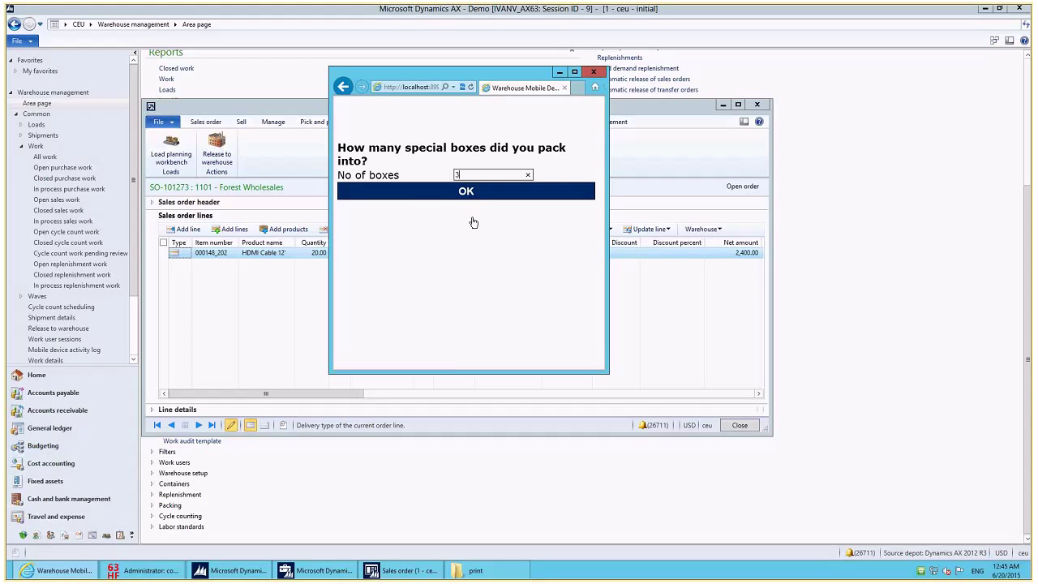
left_click(436, 195)
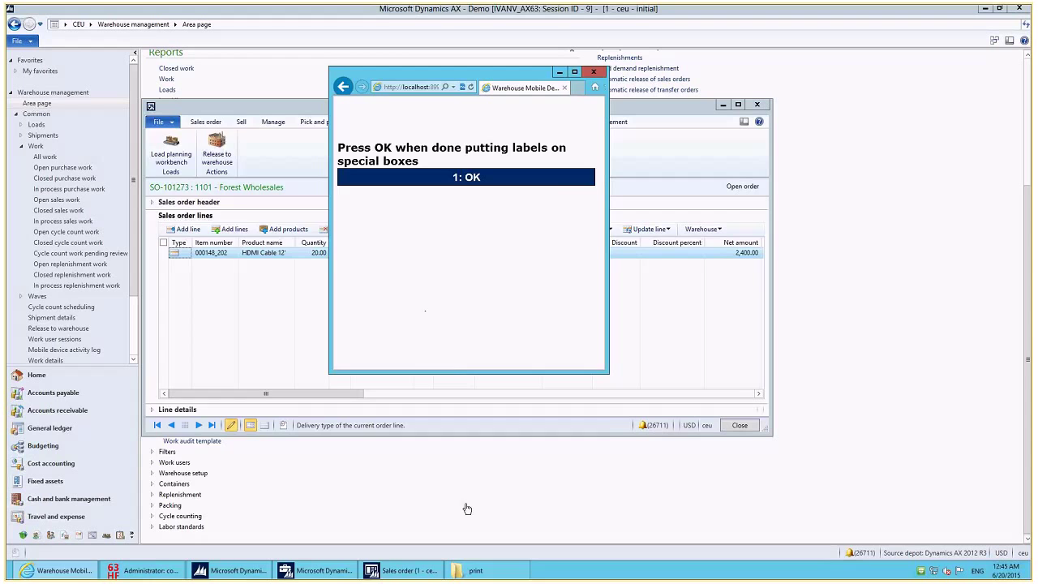
left_click(475, 571)
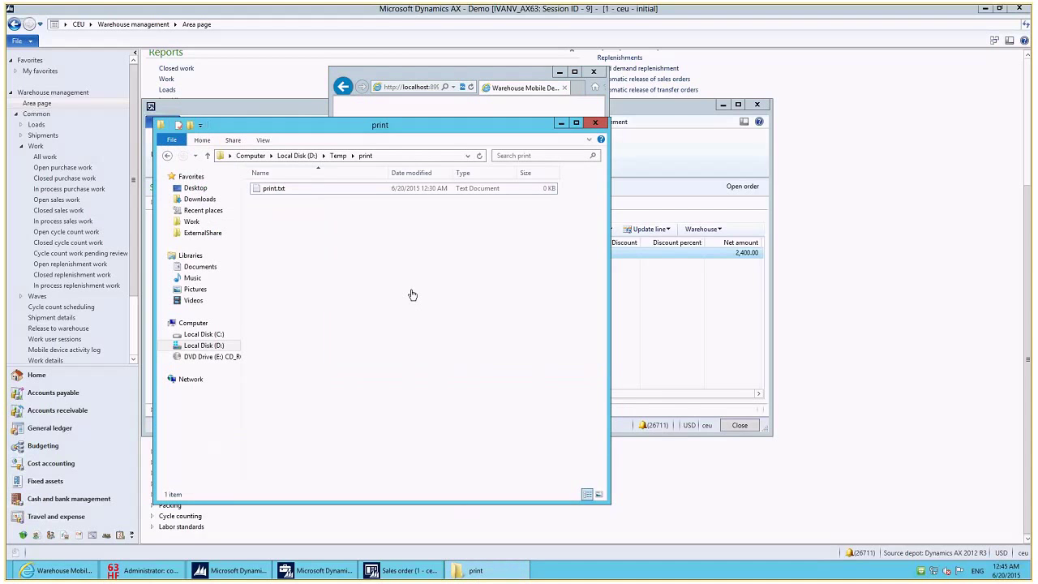
left_click(474, 571)
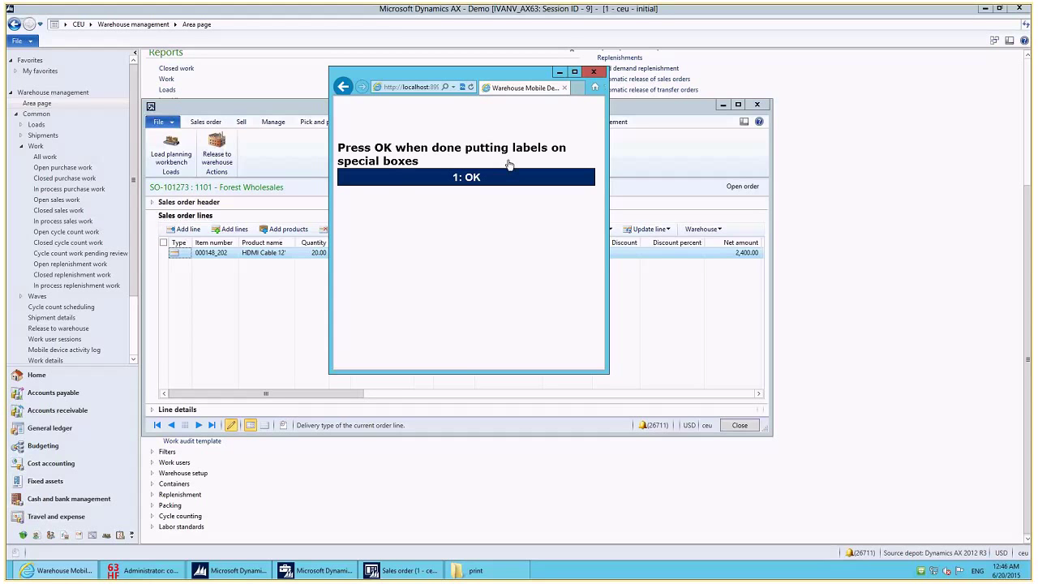
left_click(445, 177)
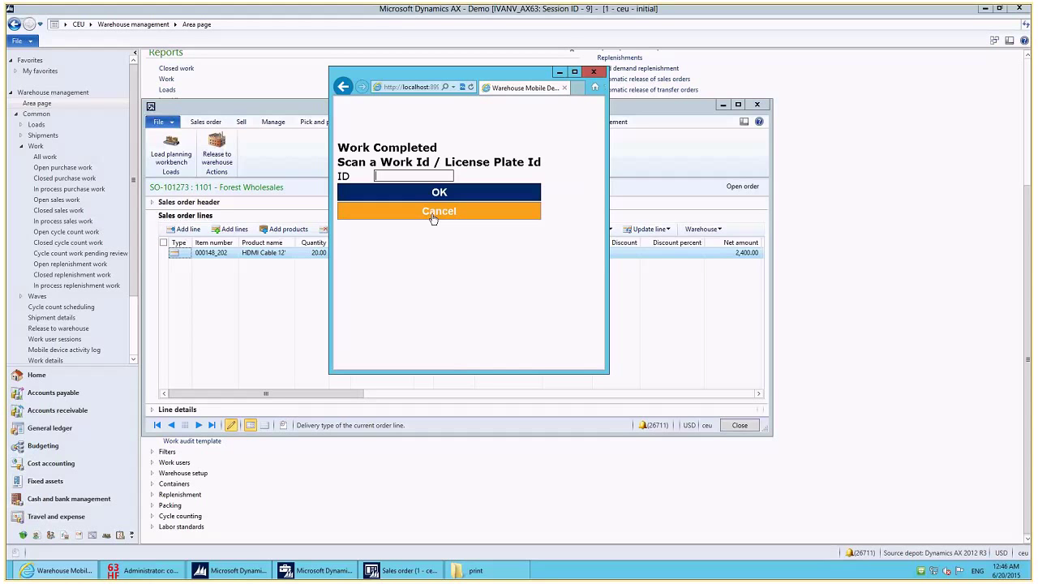
Leave the mobile portal and open Work details for the SO-101273 order line
left_click(433, 214)
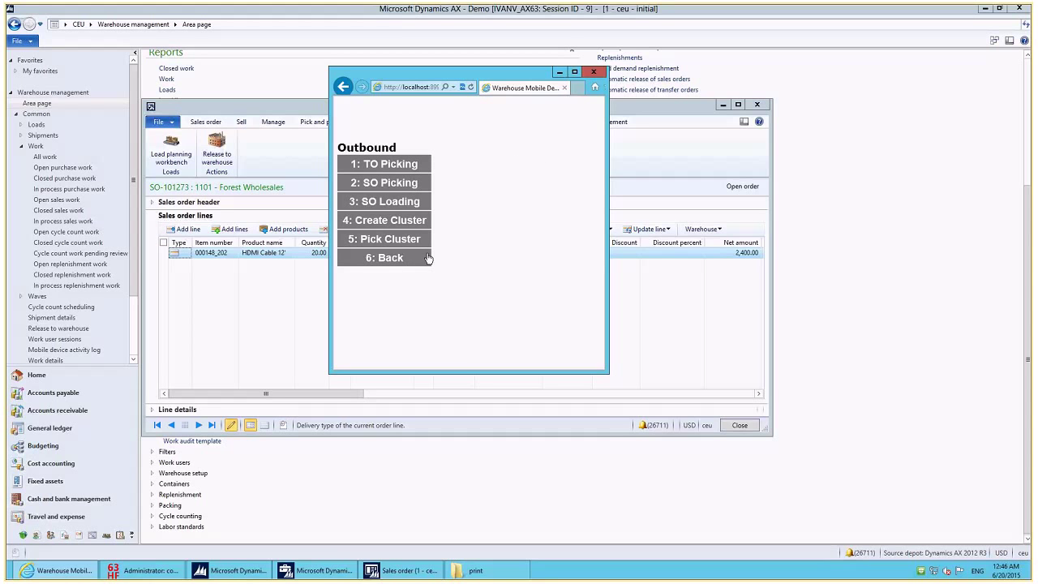
left_click(560, 73)
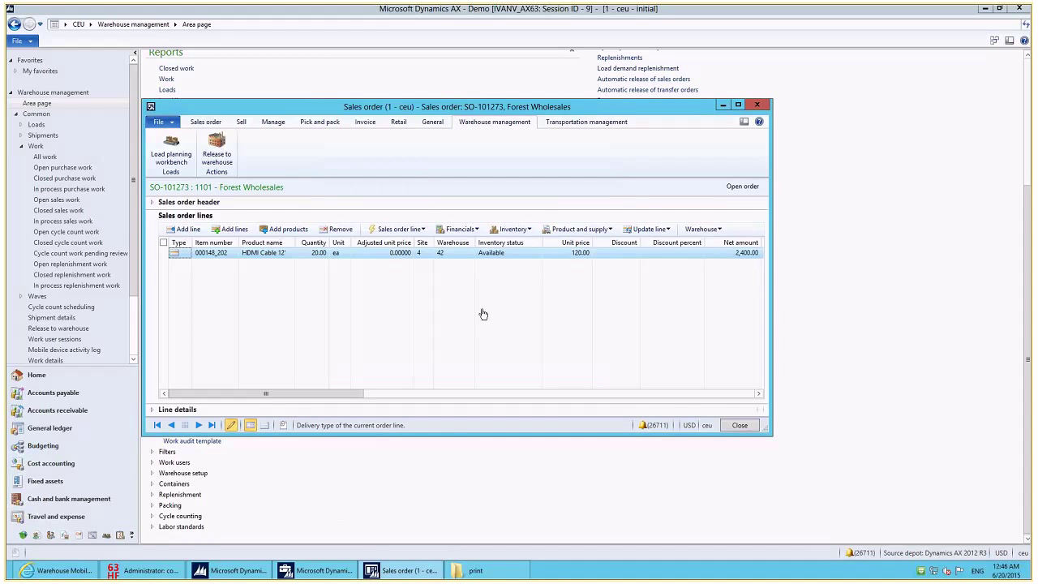
left_click(703, 229)
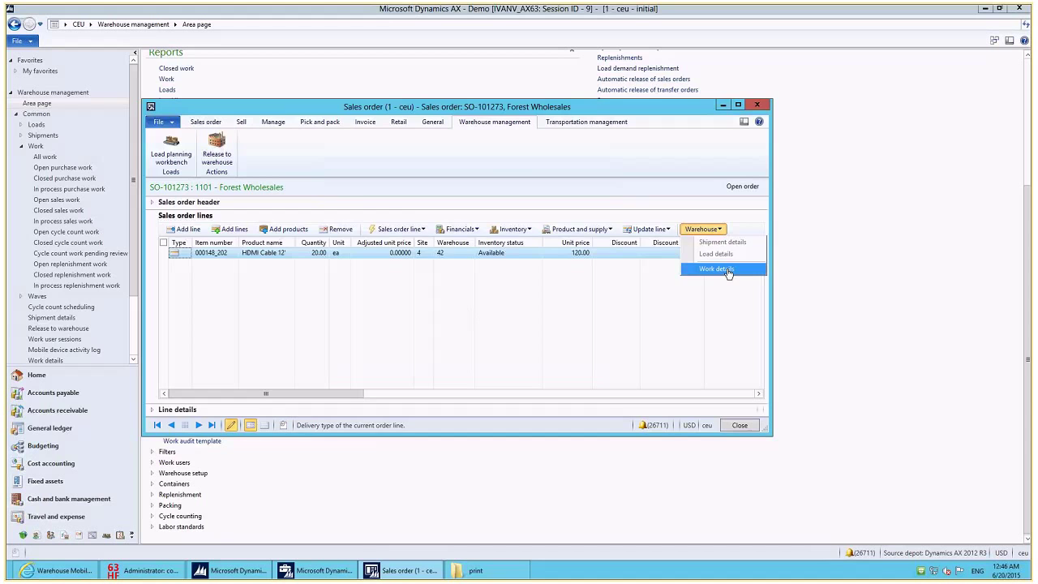
left_click(717, 268)
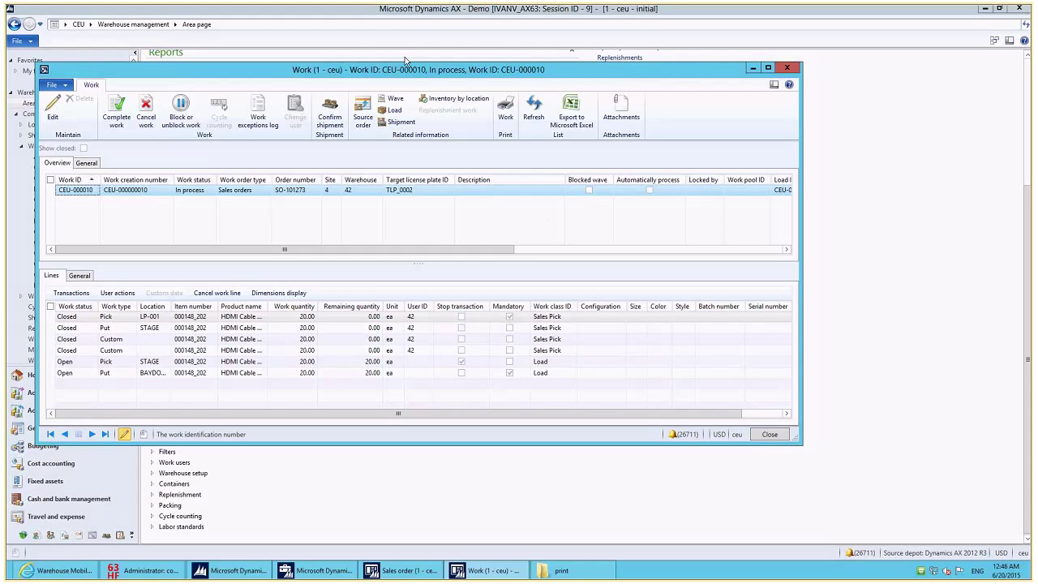
View the Custom line's captured data showing No of boxes = 3, then close the Work form
left_click_drag(394, 72, 481, 76)
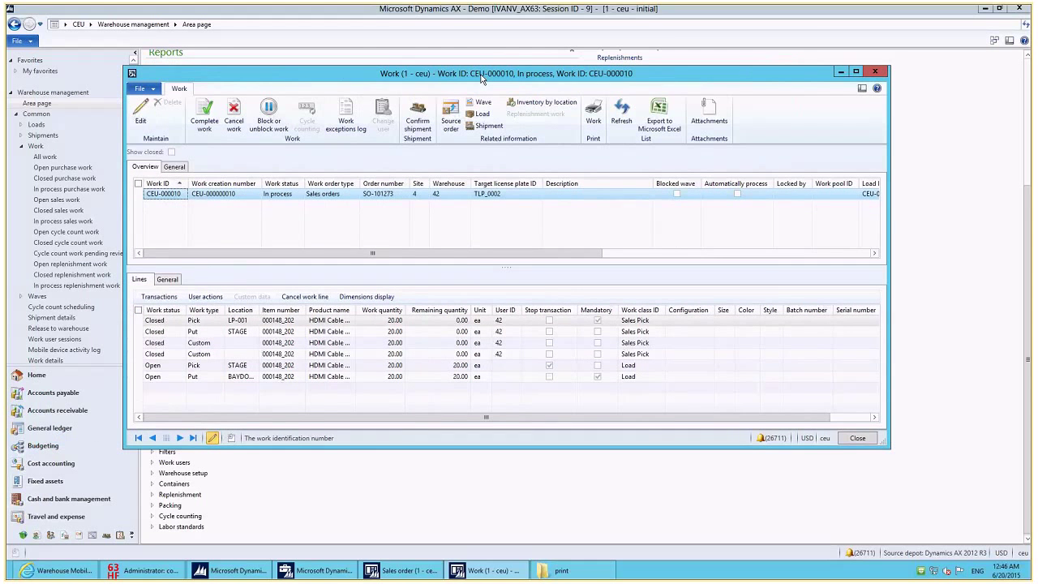
left_click(207, 344)
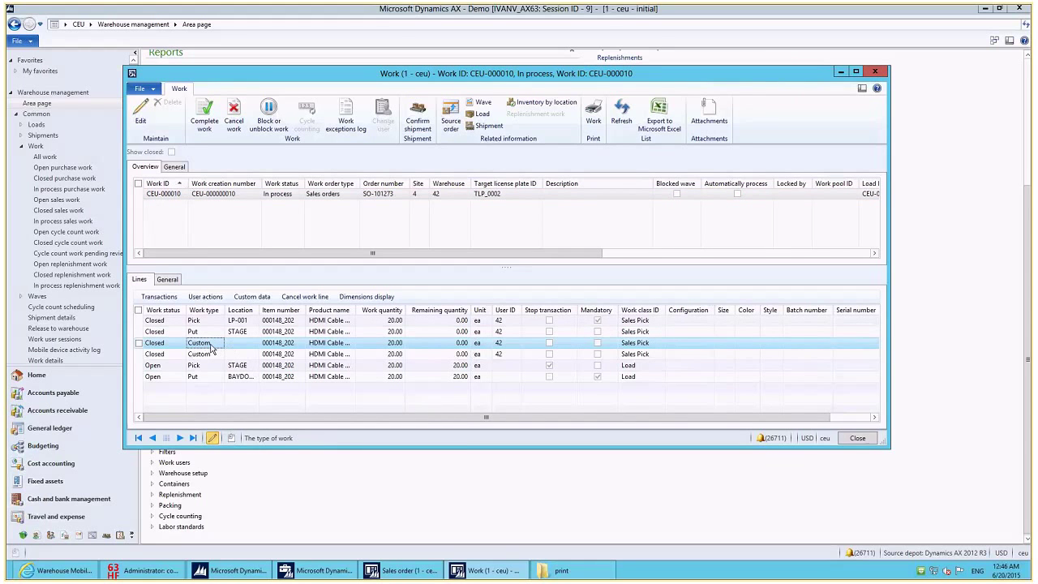
left_click(252, 297)
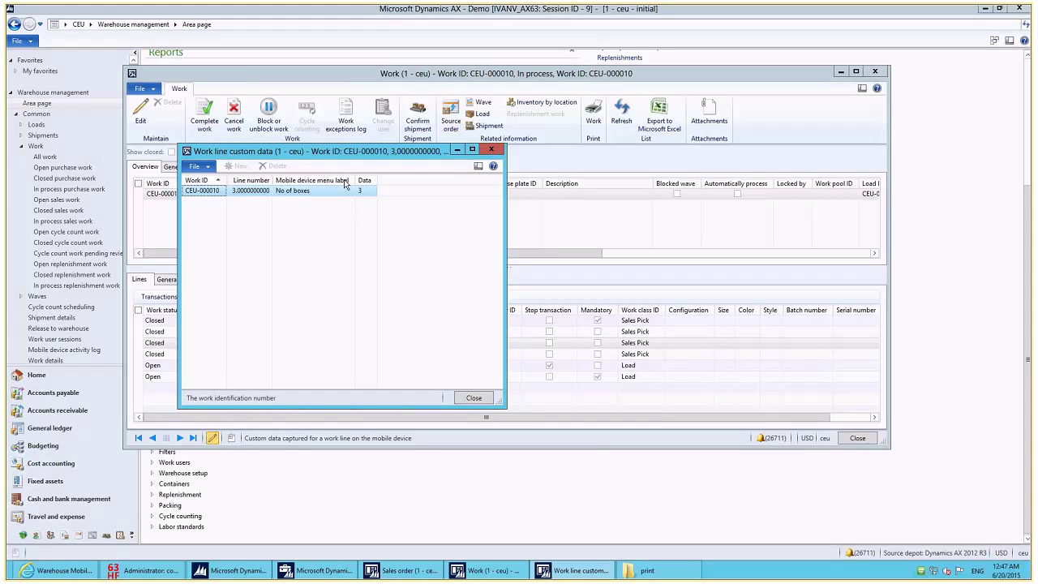
left_click(473, 399)
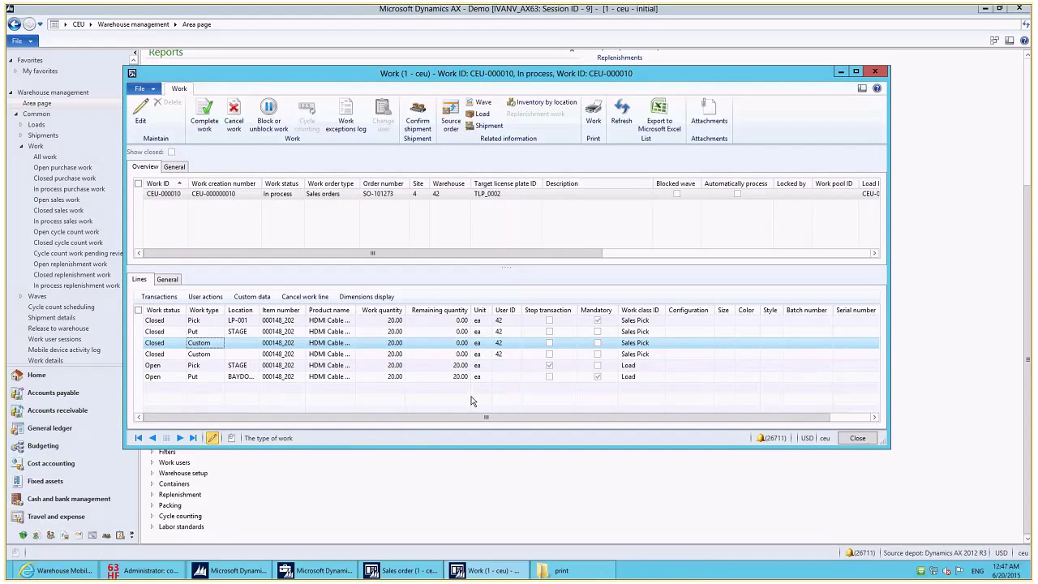
left_click(857, 438)
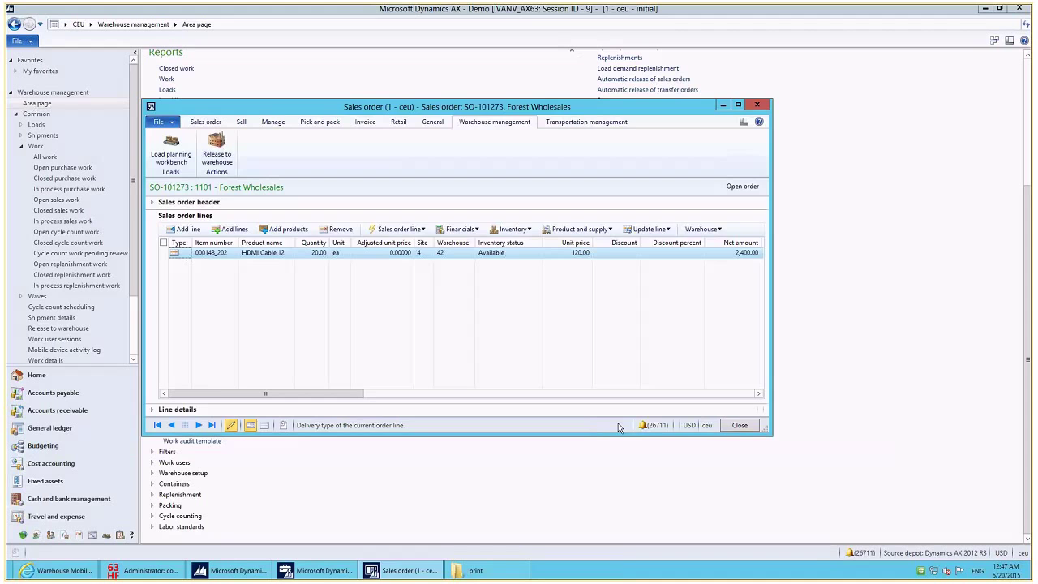
Close the sales order and confirm Mobile device note type is Note in Warehouse management parameters
left_click(739, 426)
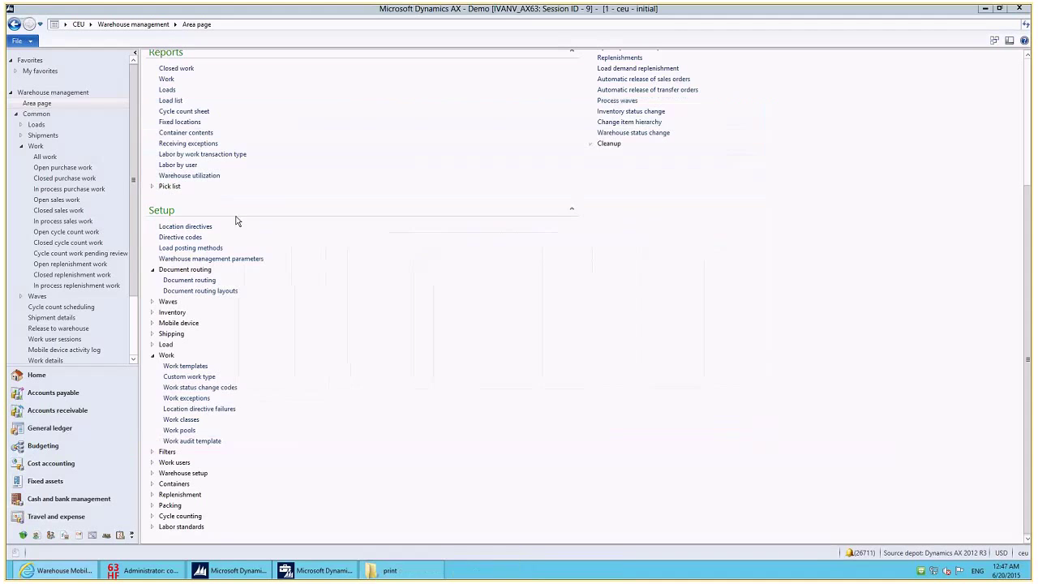
left_click(256, 259)
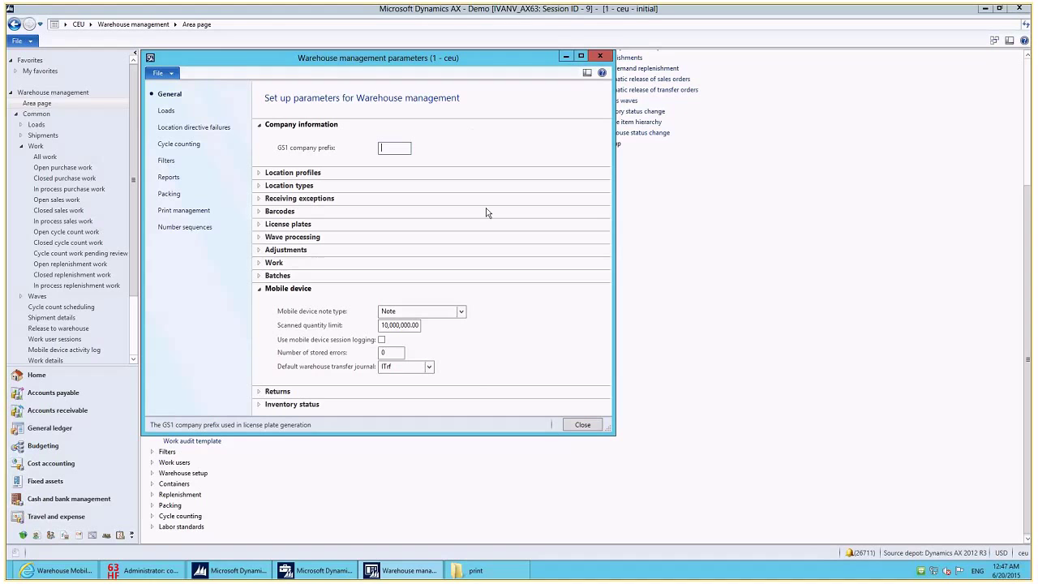
left_click(417, 312)
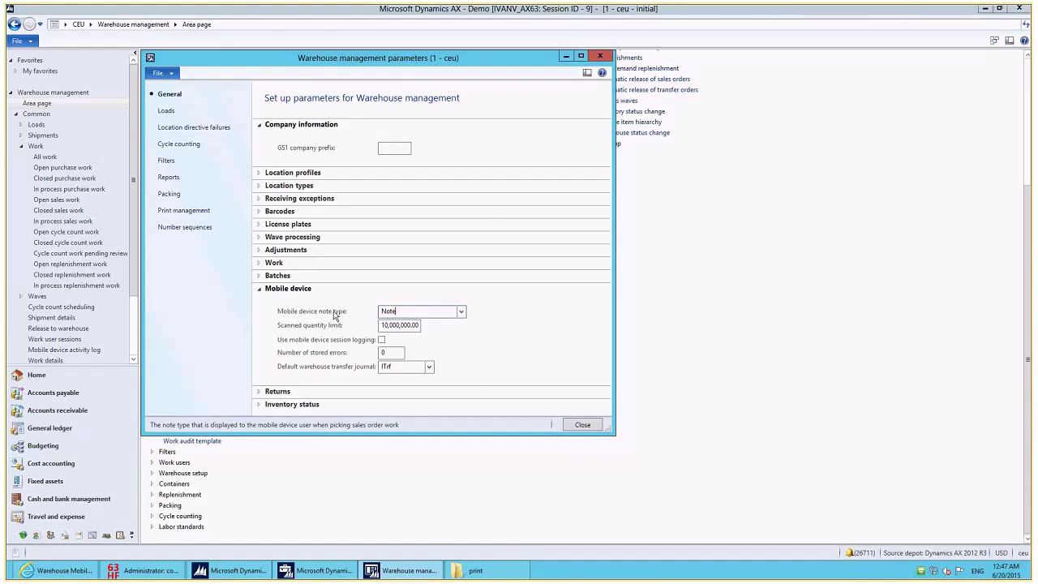
left_click(461, 312)
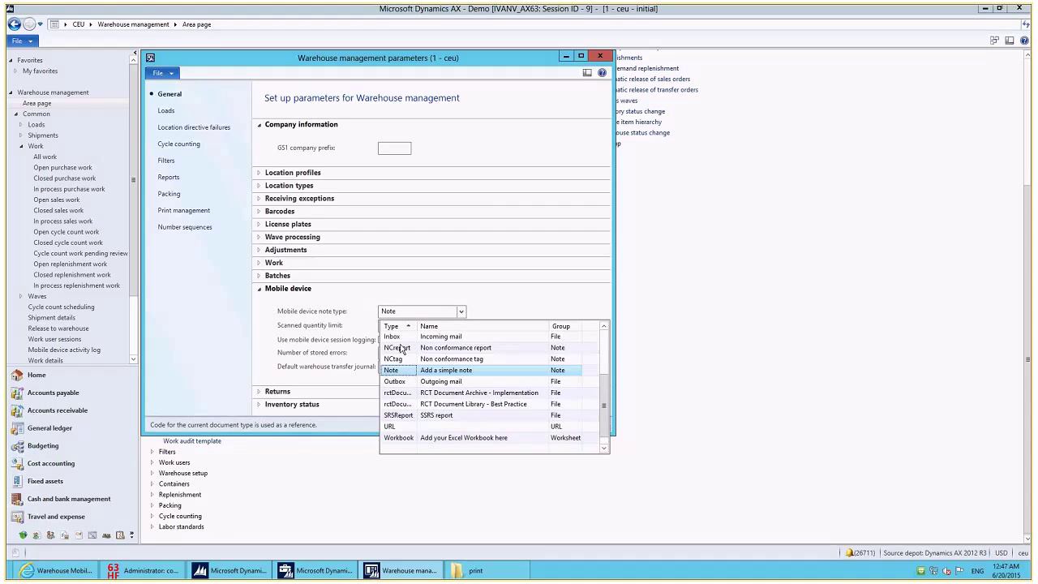
left_click(414, 312)
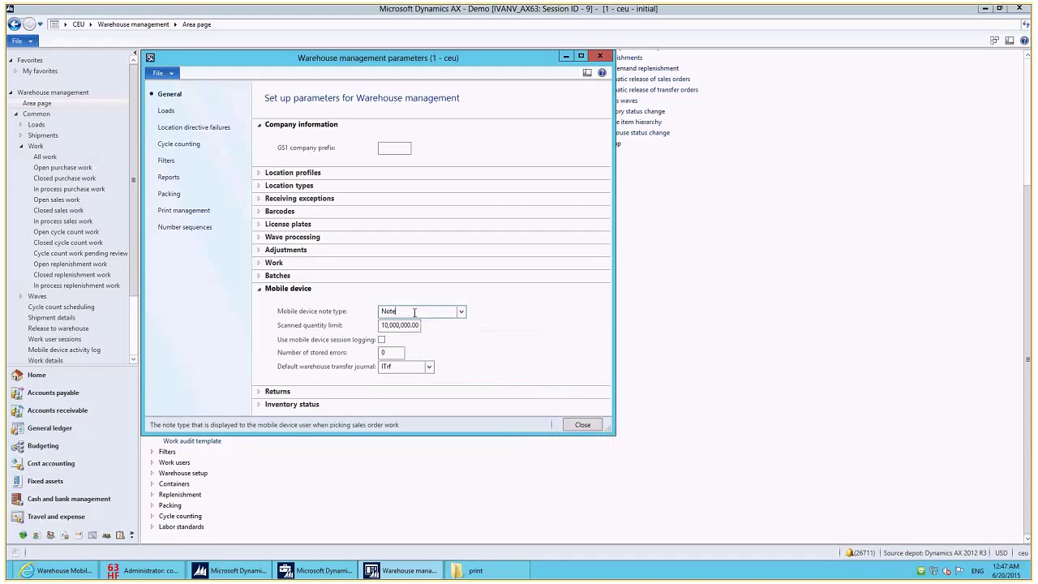
double_click(388, 311)
left_click(581, 425)
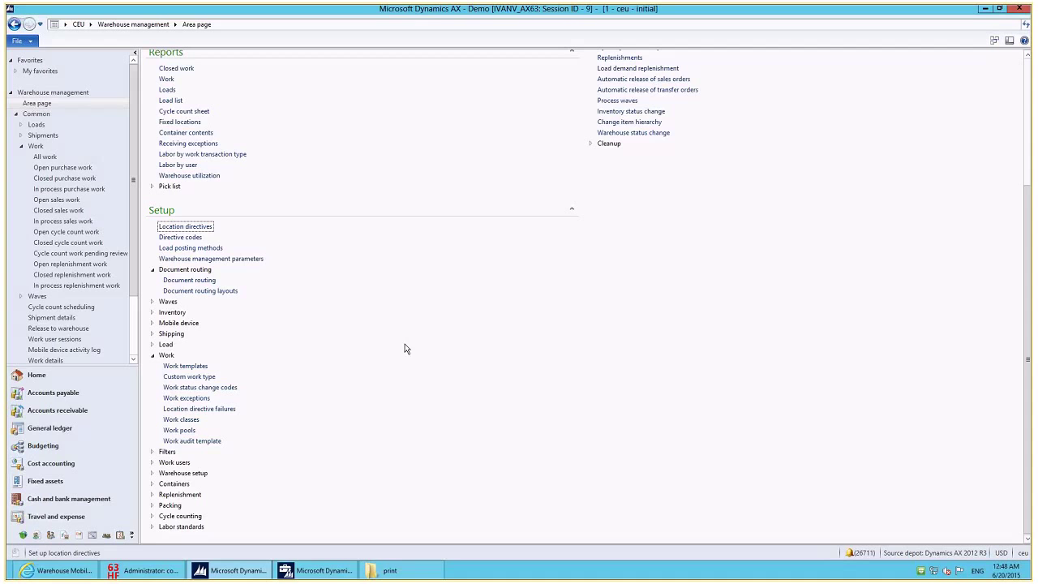
left_click(186, 366)
left_click(435, 164)
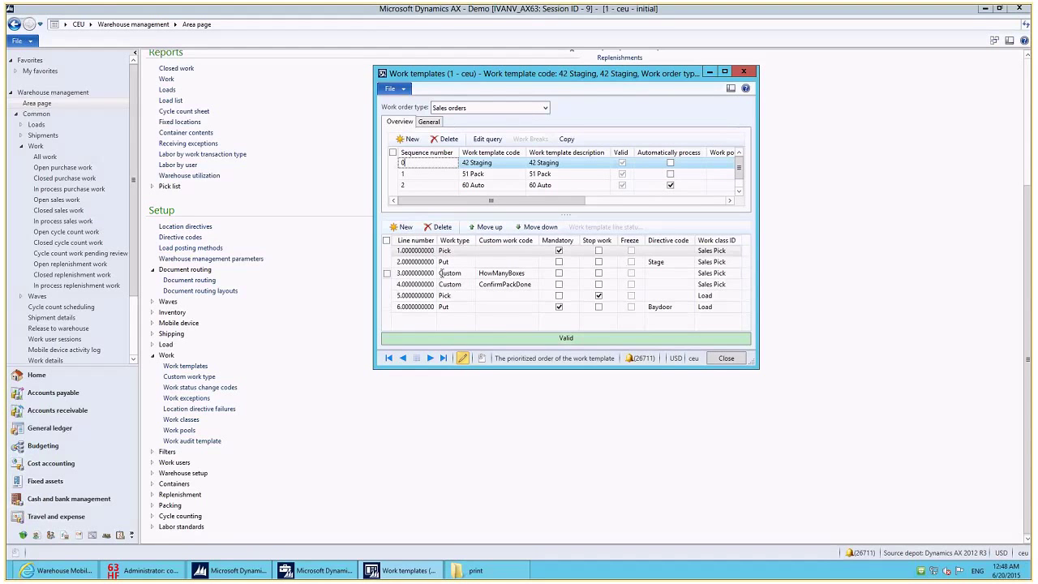
left_click(510, 277)
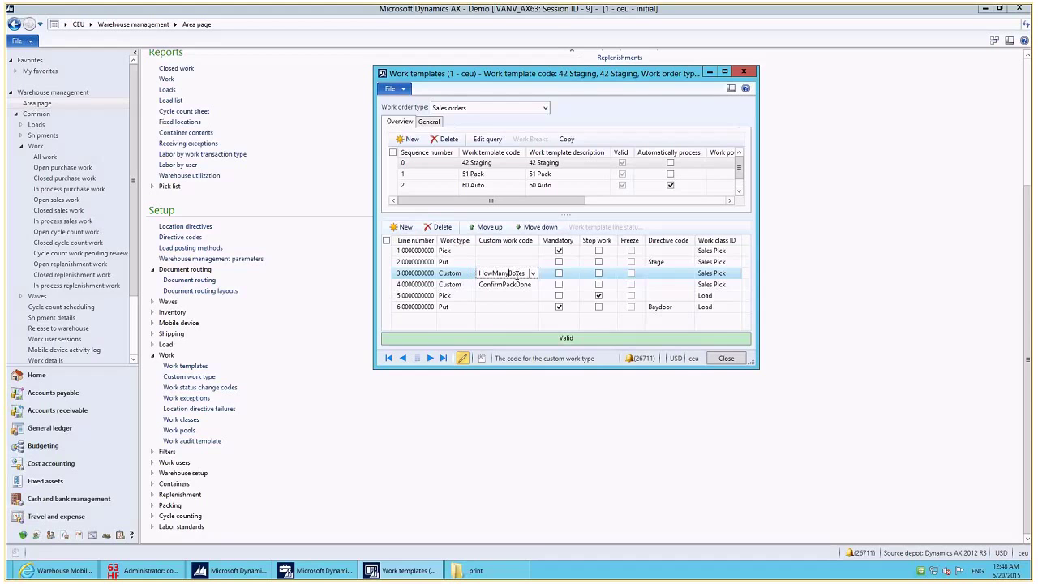
key("Down")
key("Down")
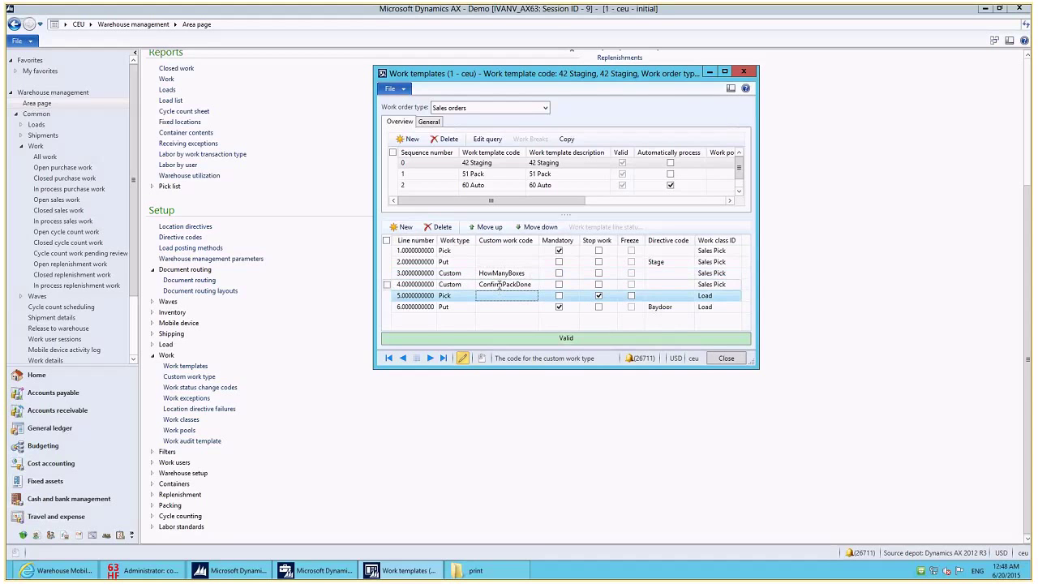
left_click(503, 275)
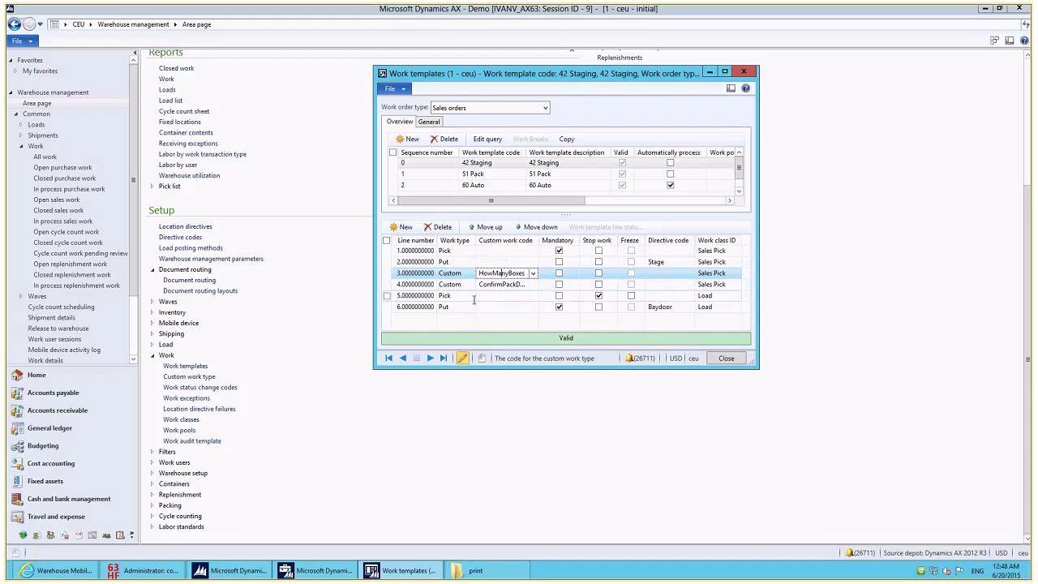
left_click(726, 359)
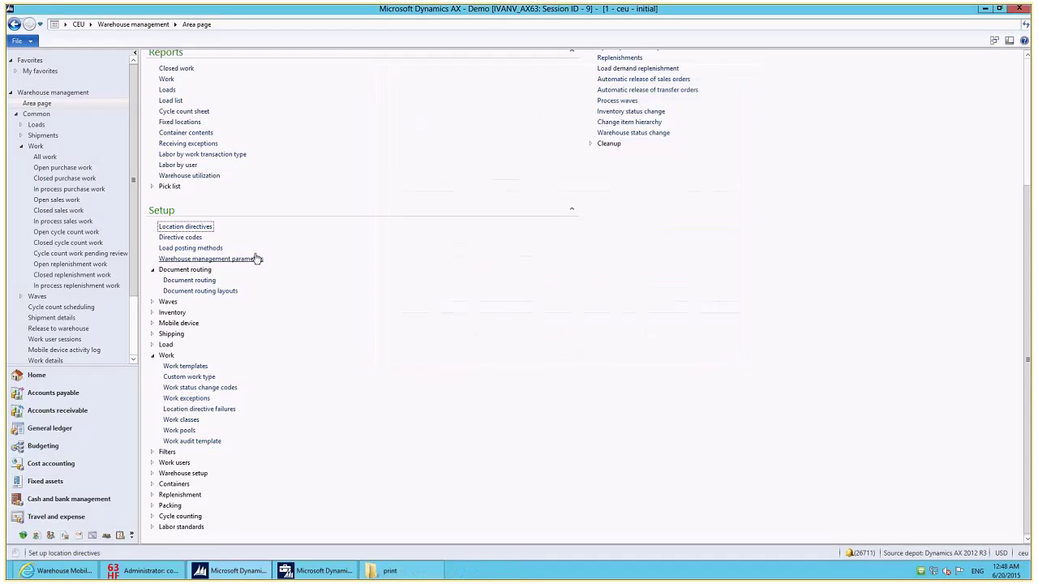
Open Custom work type and review the HowManyBoxes and ConfirmPackDone rows, ending on HowManyBoxes
left_click(189, 377)
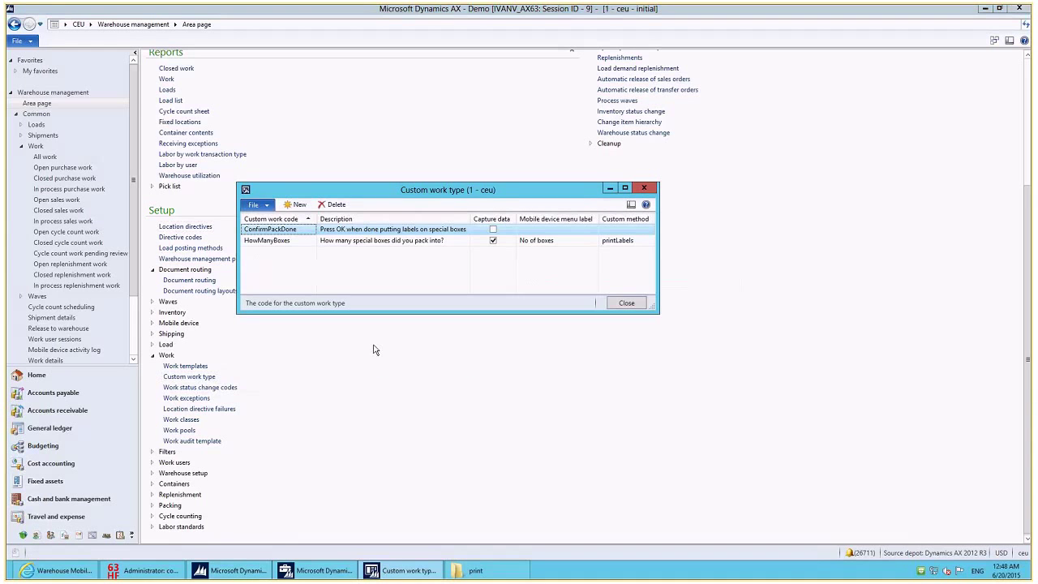
left_click(273, 241)
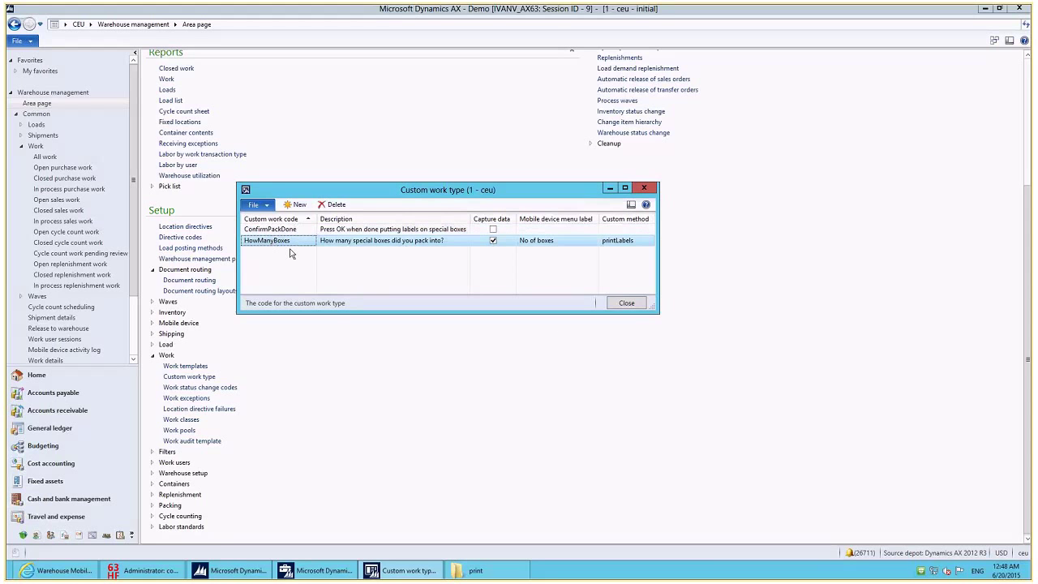
left_click(292, 232)
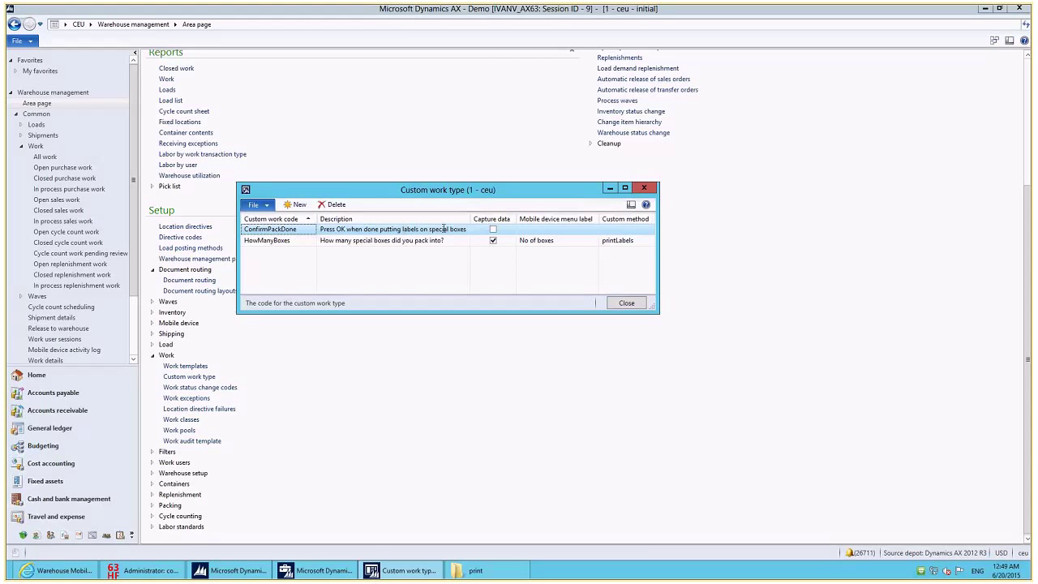
left_click(285, 243)
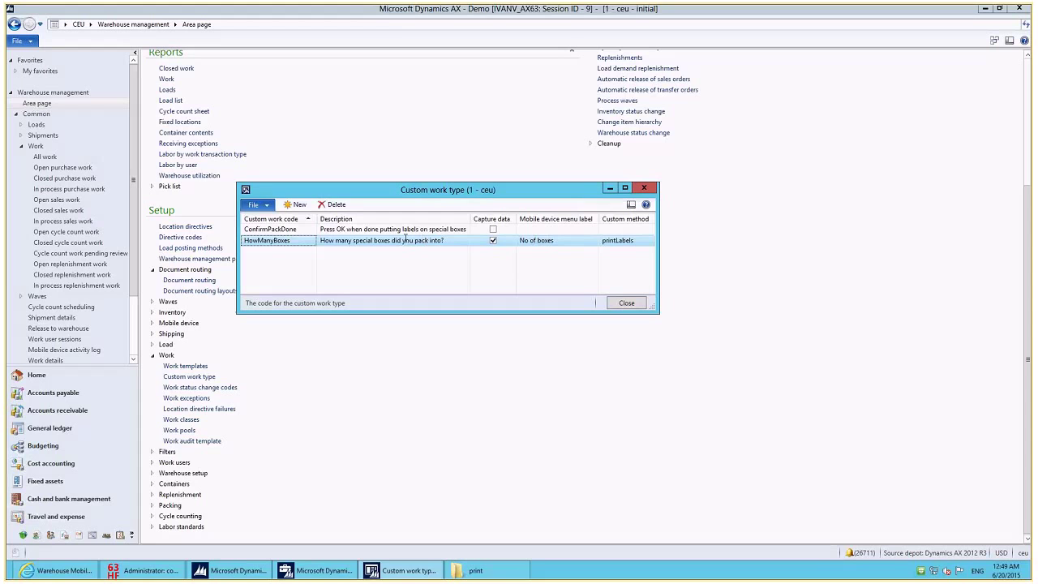
Inspect the No of boxes label and printLabels method, then bring up the WHSWorkCustomData class editor
left_click(560, 240)
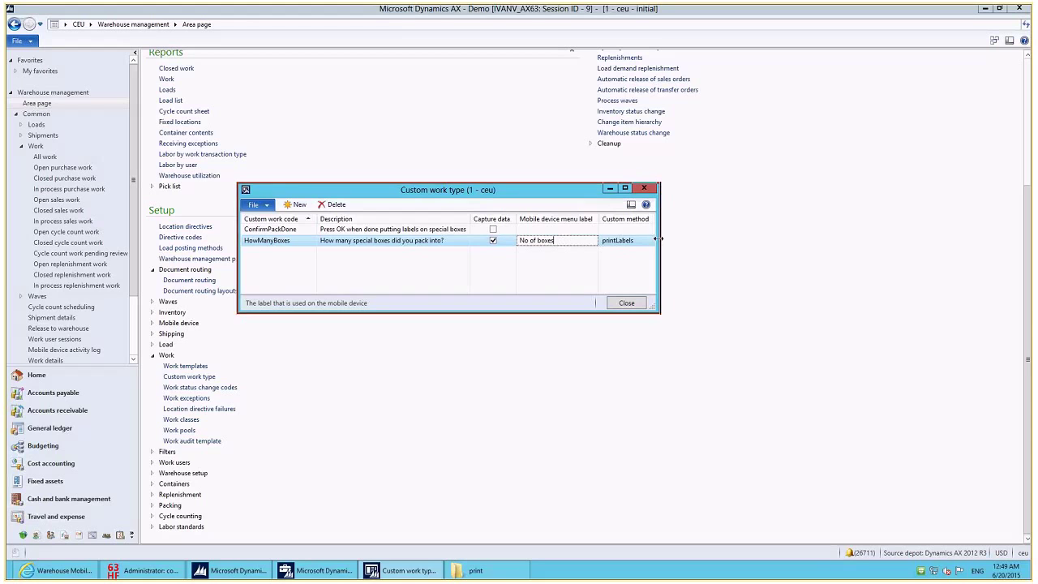
left_click_drag(657, 240, 659, 240)
left_click(624, 240)
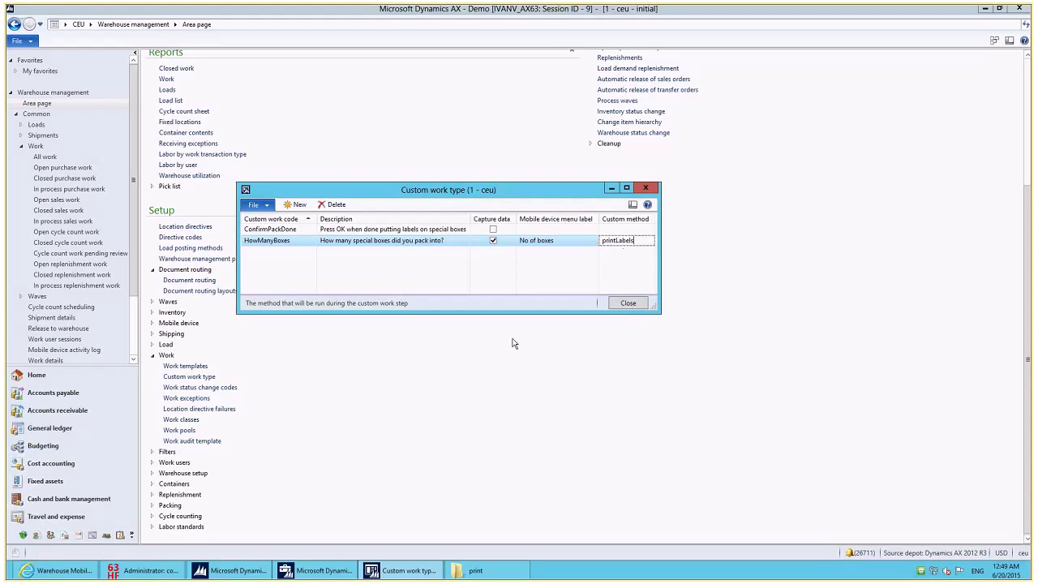
left_click(308, 574)
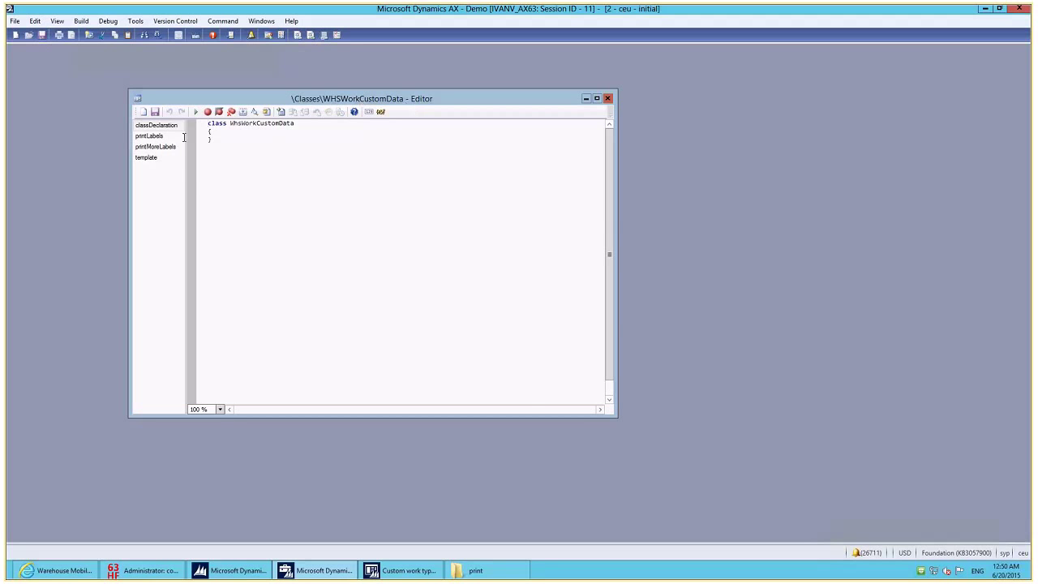
Display the printLabels method, remove the select-statement breakpoint and highlight the _noOfLabelsToPrint parameter
left_click(149, 136)
left_click(195, 171)
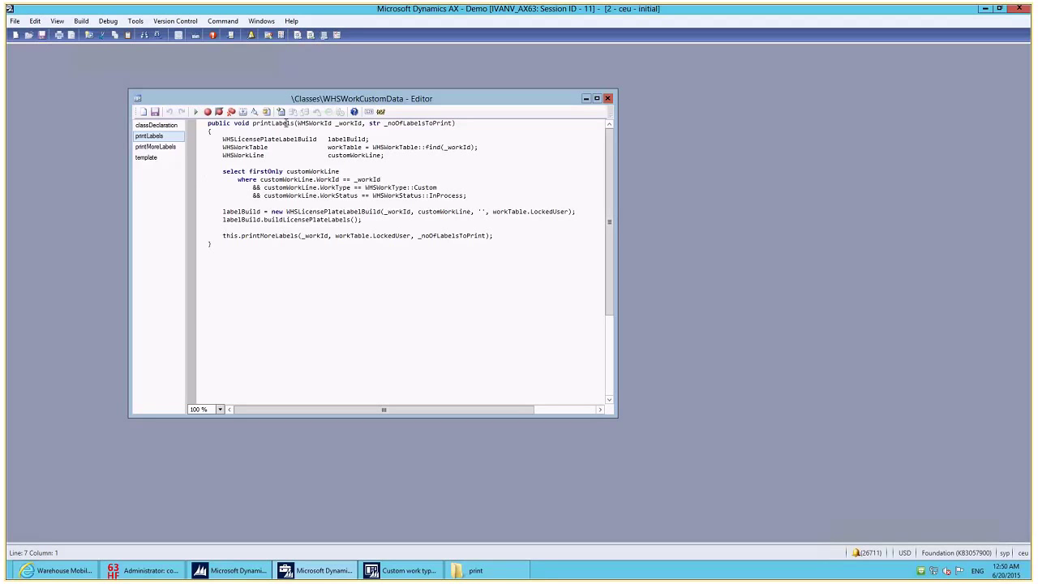
double_click(411, 123)
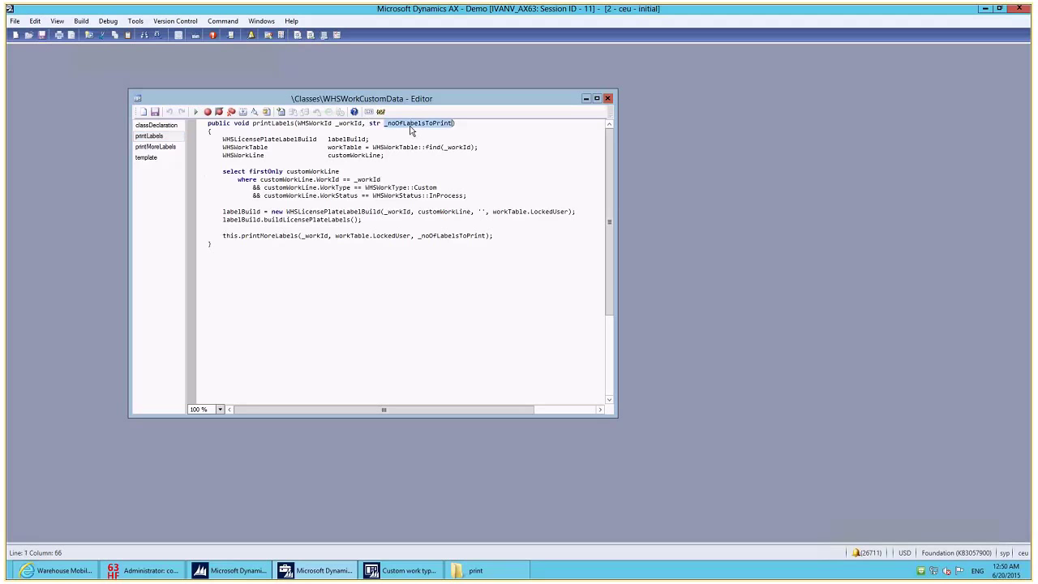
left_click(421, 144)
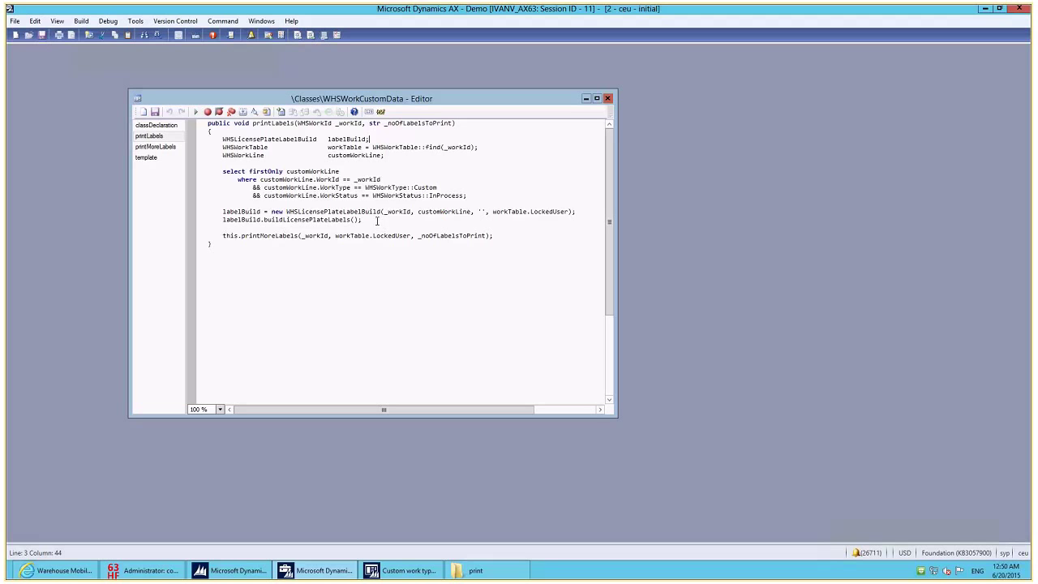
Highlight the two labelBuild statements in printLabels to review them
left_click_drag(377, 221, 202, 212)
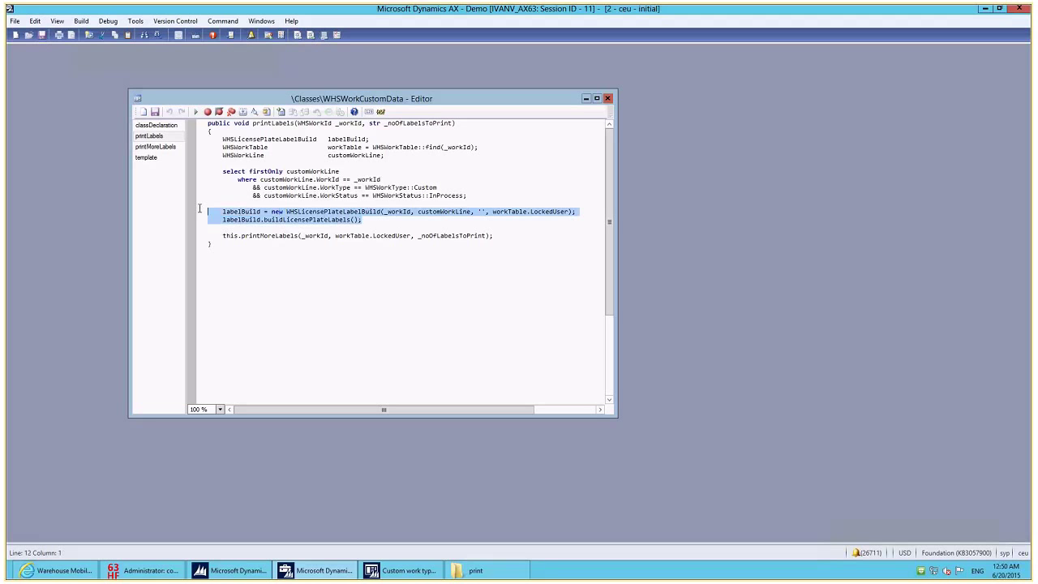
left_click(250, 210)
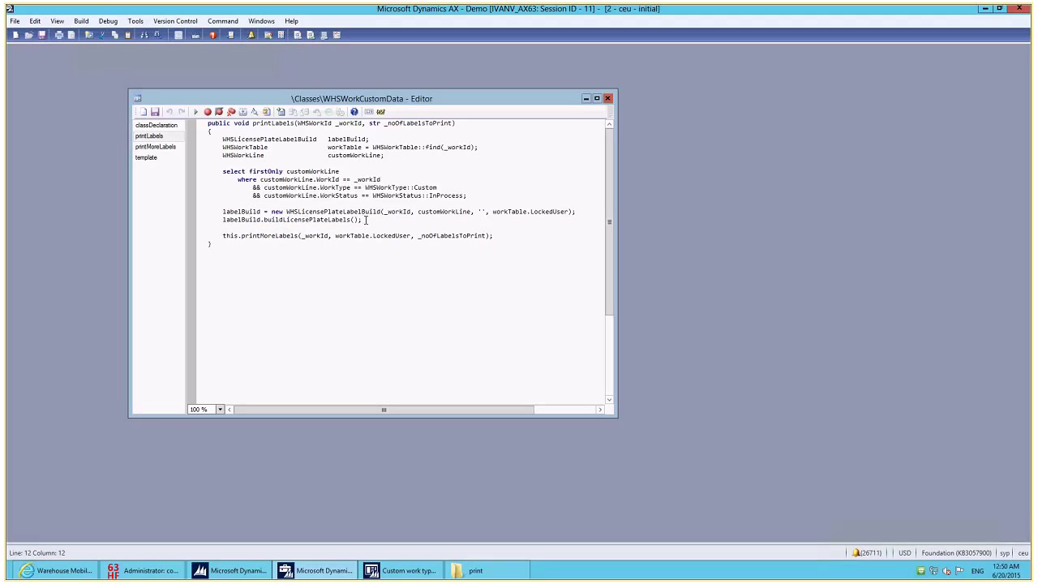
left_click_drag(365, 219, 160, 210)
left_click(262, 235)
Display printMoreLabels and highlight the licensePlateLabel while select filtered on WorkId
left_click(163, 148)
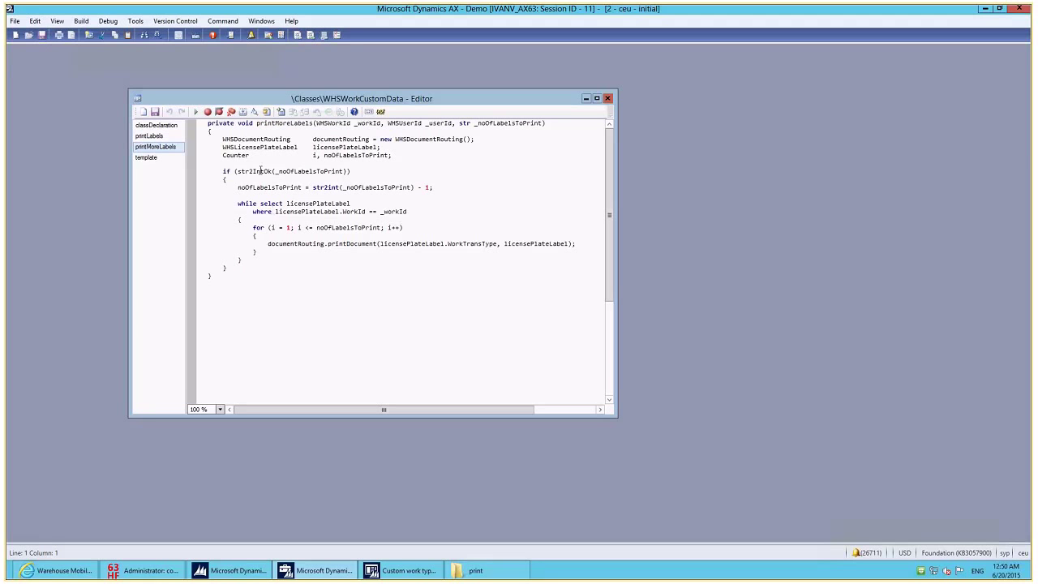
double_click(315, 204)
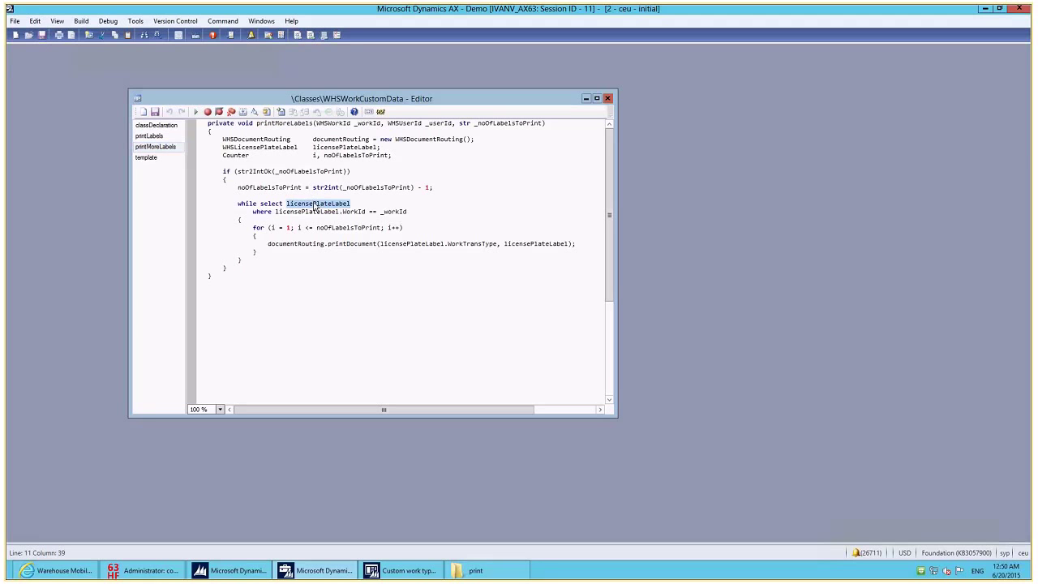
double_click(354, 212)
left_click(400, 212)
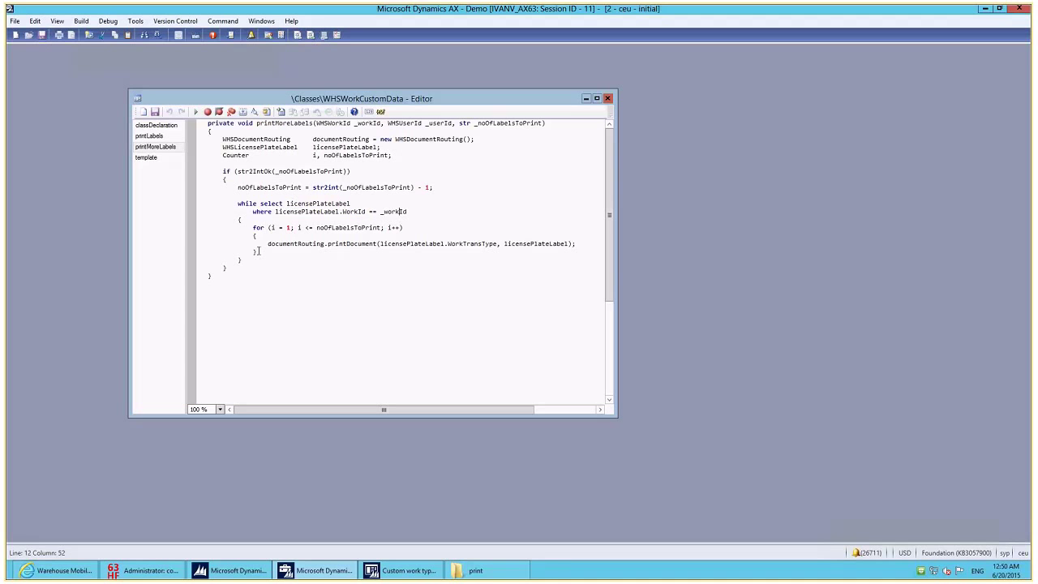
Highlight the for-loop that prints labels up to noOfLabelsToPrint
left_click_drag(257, 251, 191, 227)
left_click(294, 268)
left_click_drag(262, 250, 185, 228)
left_click(254, 228)
left_click(341, 228)
Return to printLabels and highlight its WHSWorkId _workId parameter
left_click(144, 136)
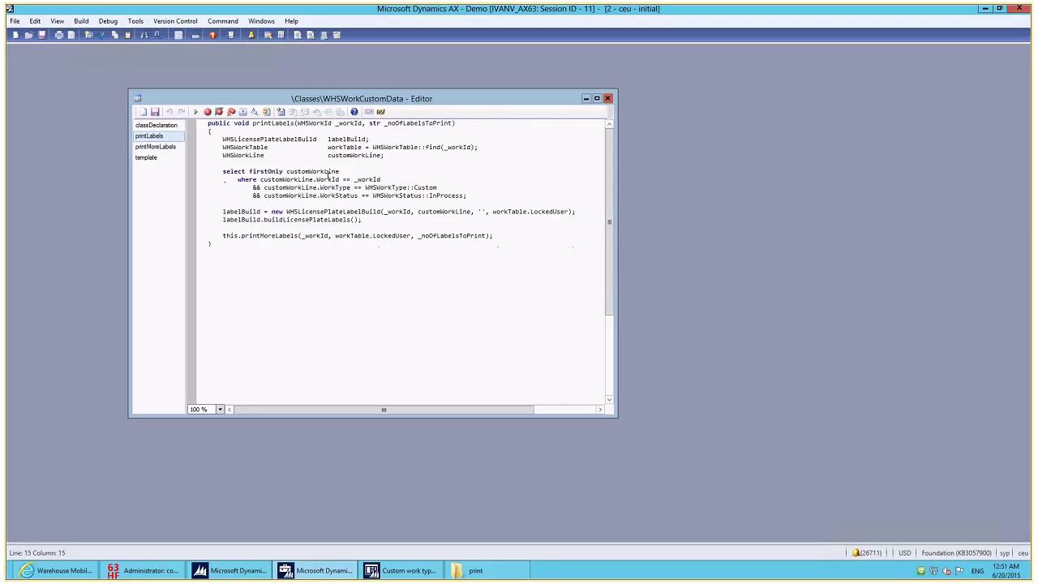
left_click(301, 128)
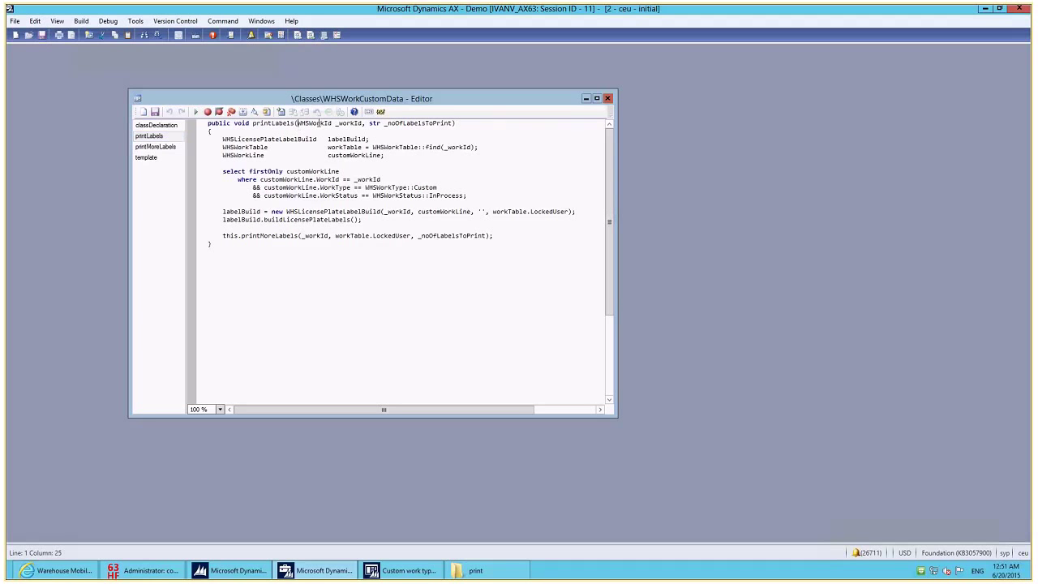
left_click_drag(319, 122, 453, 127)
left_click(430, 127)
Highlight the _noOfLabelsToPrint parameter and the arguments of the printMoreLabels call
double_click(418, 123)
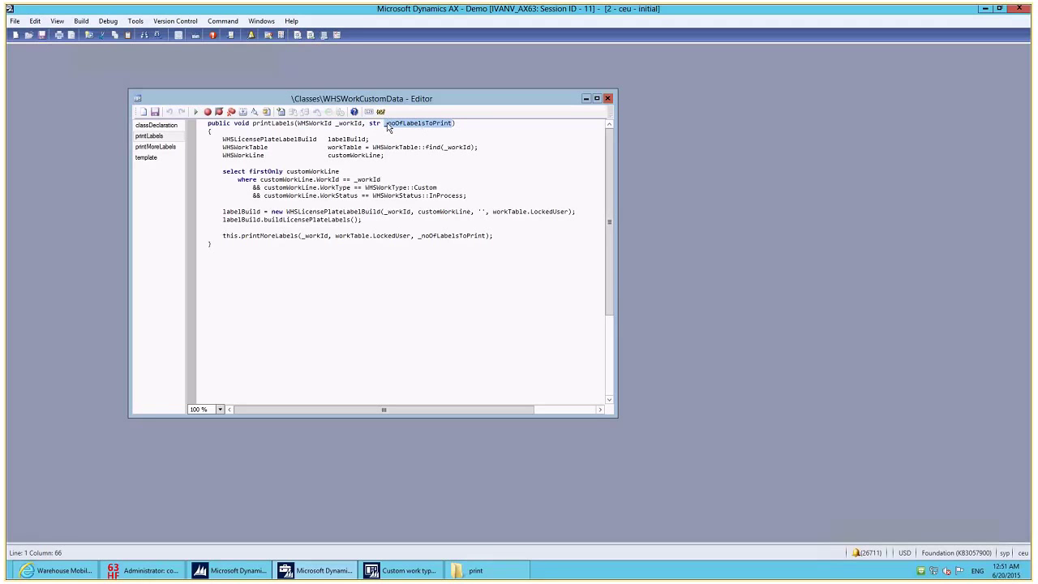
left_click(386, 123)
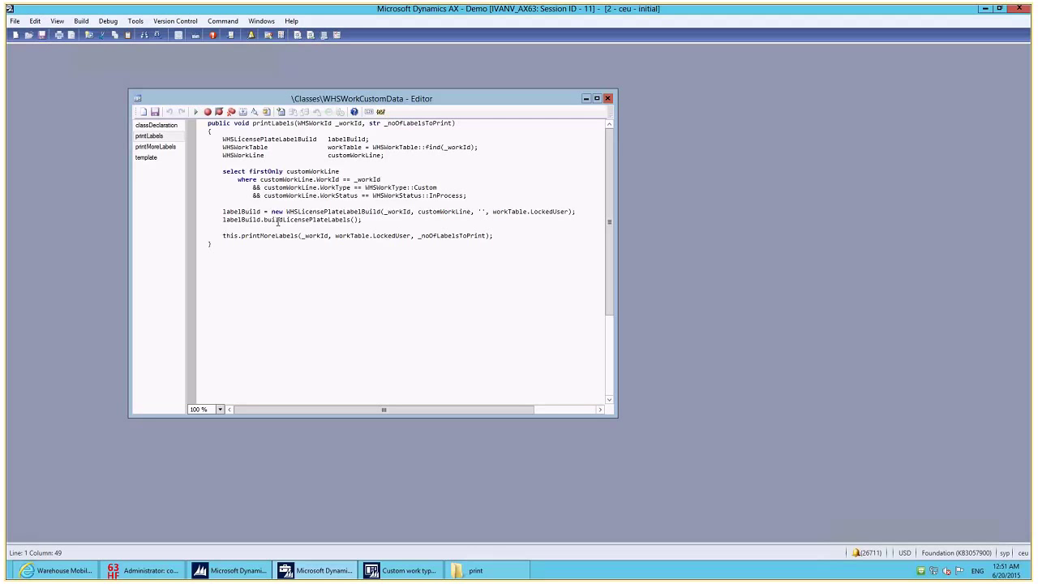
left_click(384, 230)
left_click(395, 235)
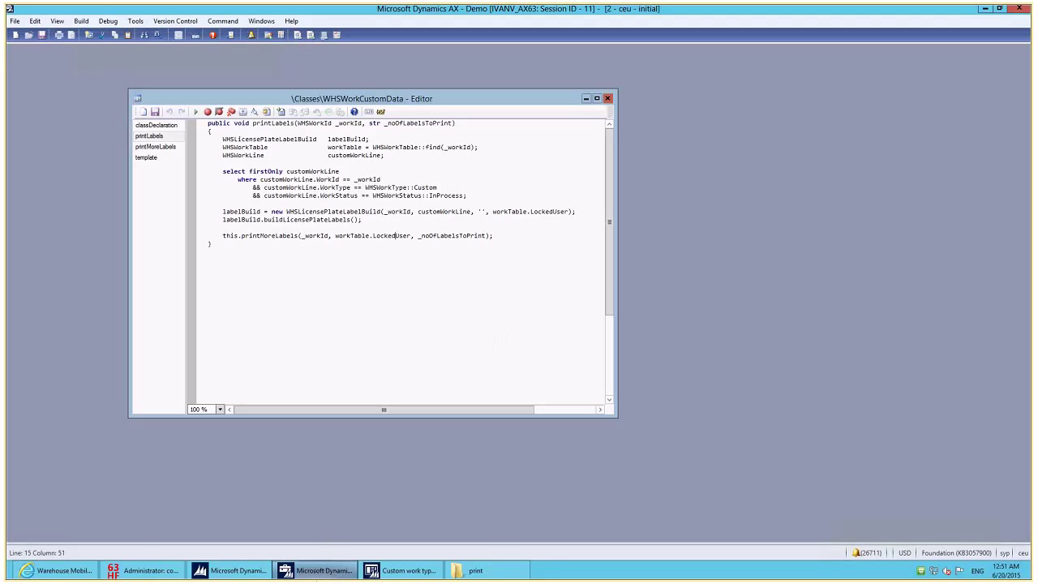
Close Custom work type and open Document routing with Sales orders as the work order type
left_click(235, 570)
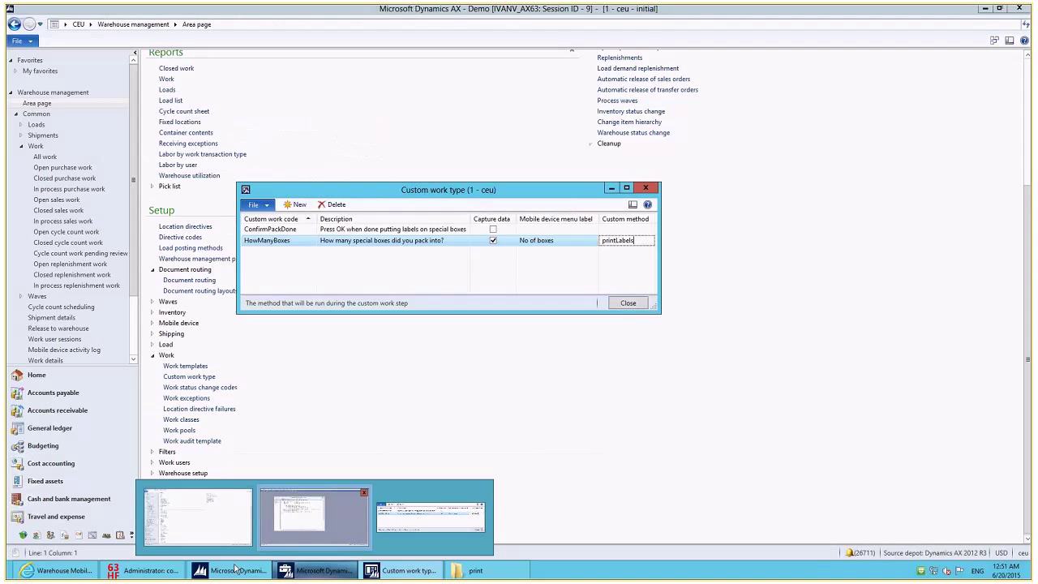
left_click(629, 303)
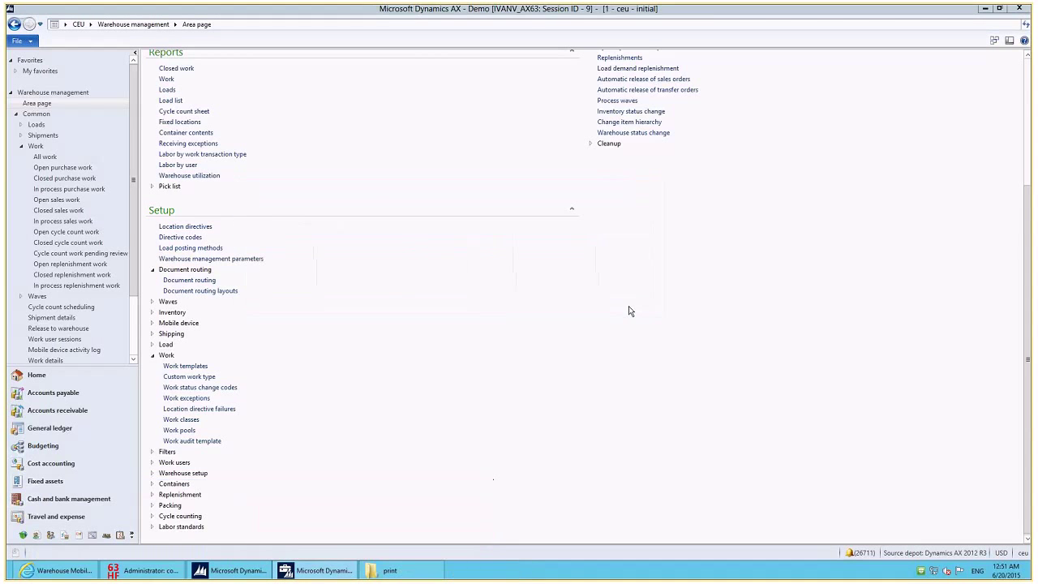
left_click(188, 281)
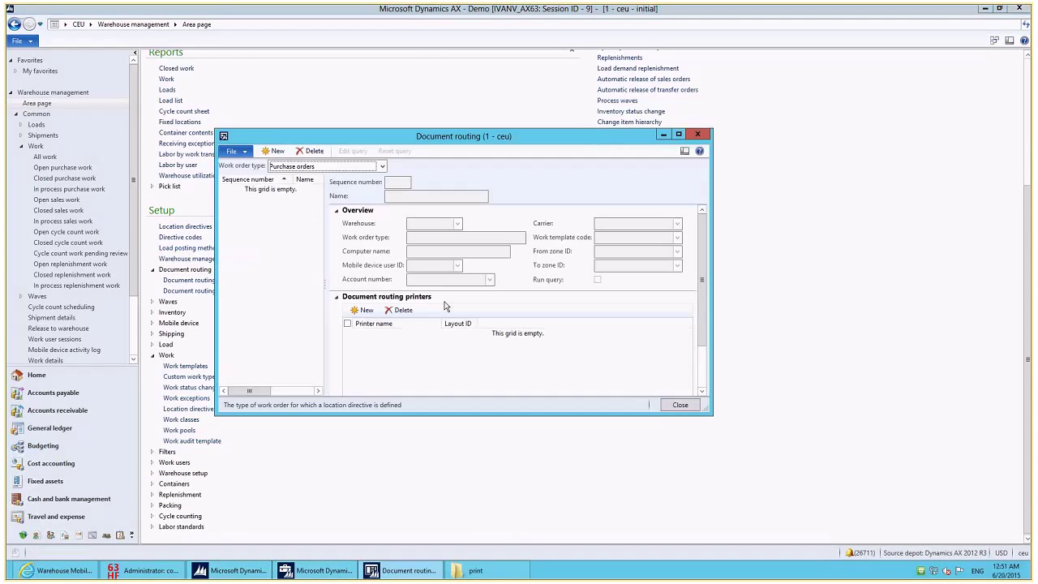
left_click(361, 166)
left_click(318, 188)
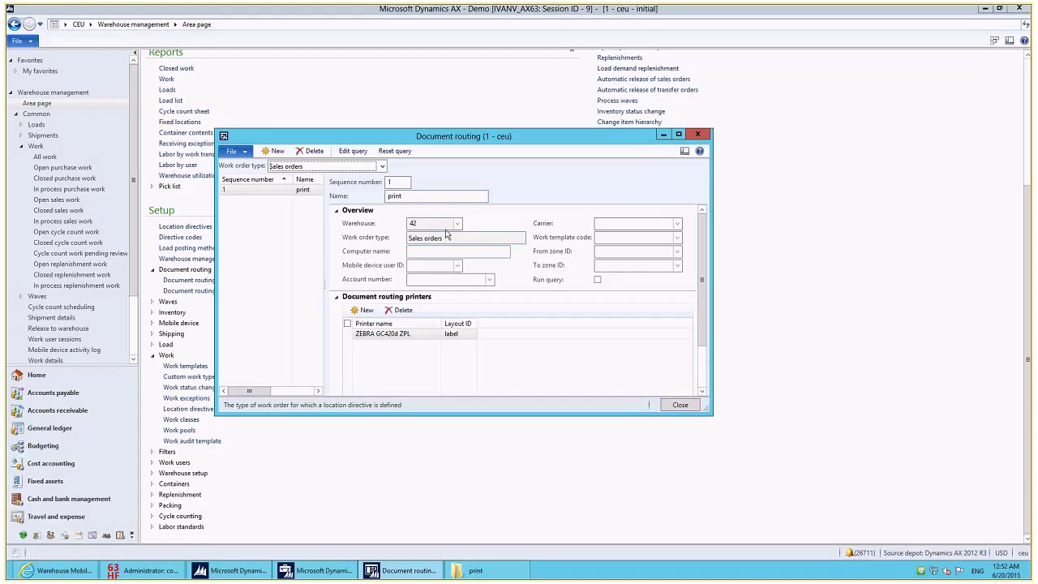
Review the label layout details, then select the ZEBRA GC420d ZPL printer entry
right_click(456, 334)
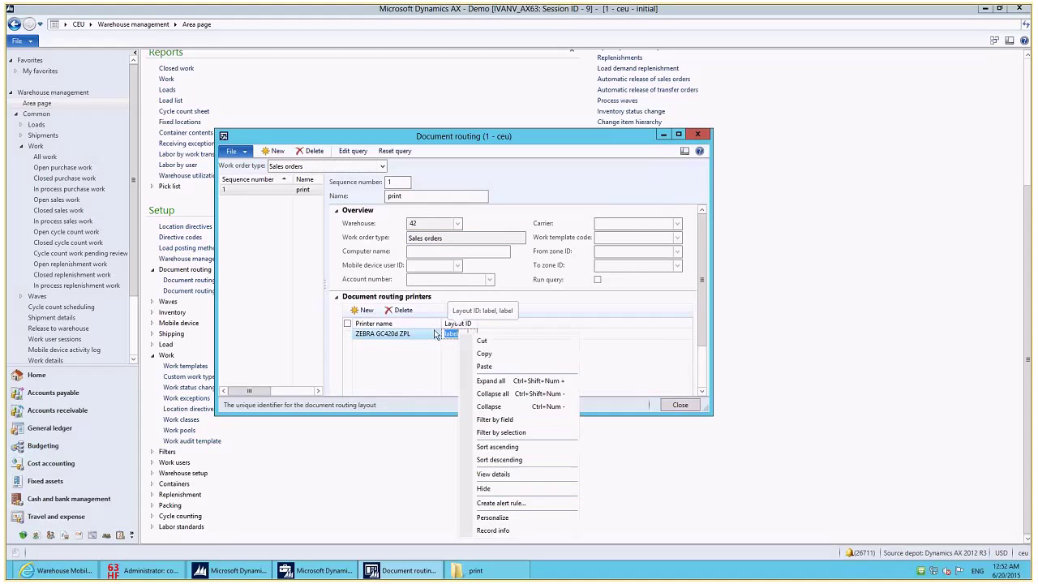
left_click(498, 473)
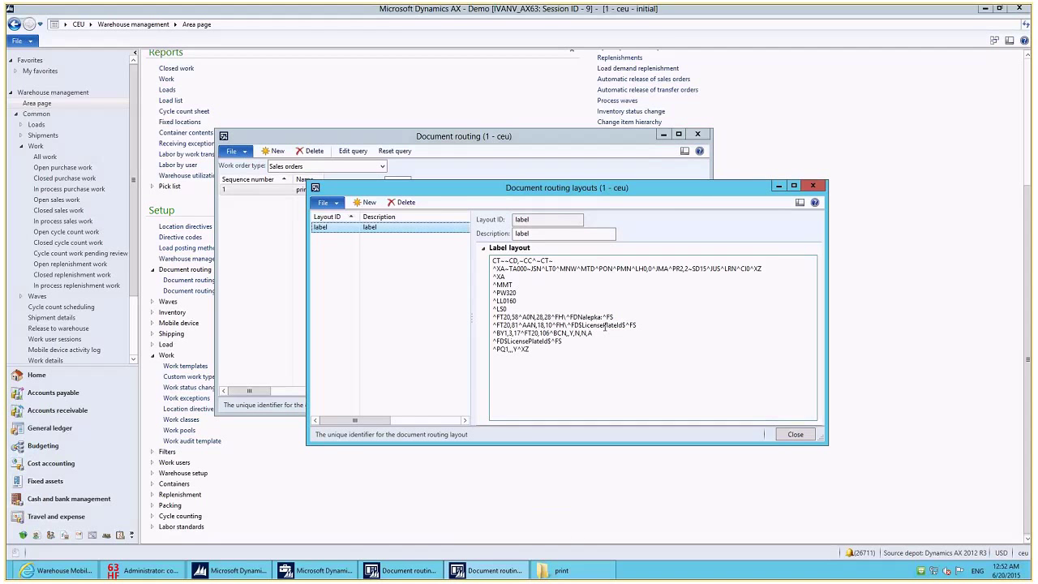
left_click(795, 434)
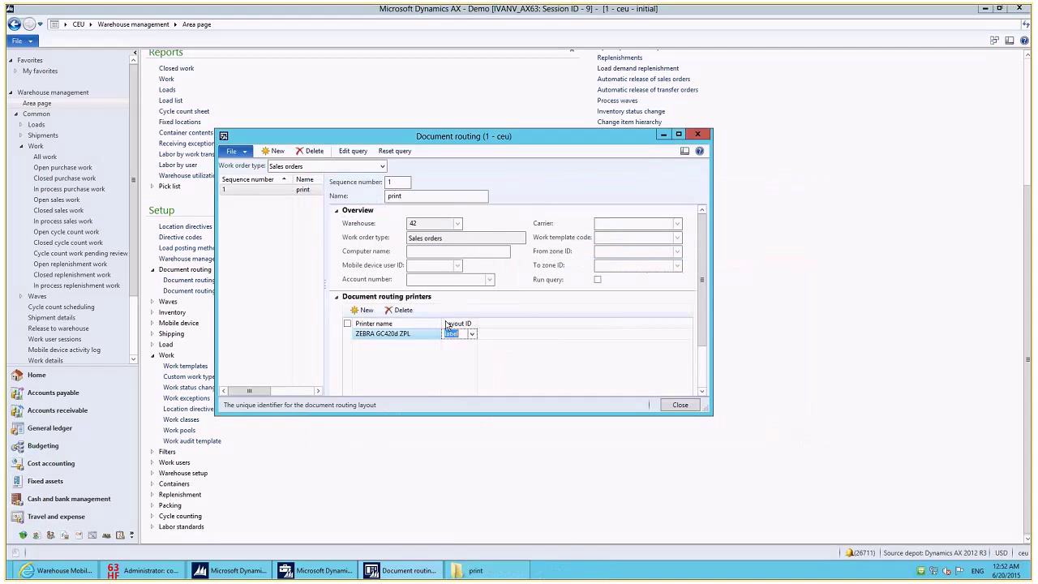
left_click(388, 338)
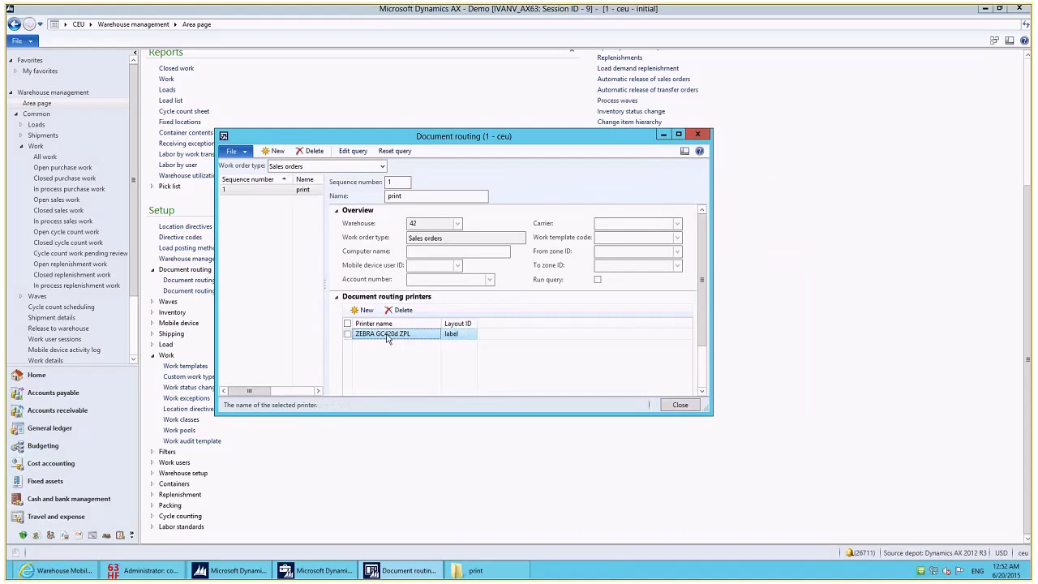
left_click(482, 573)
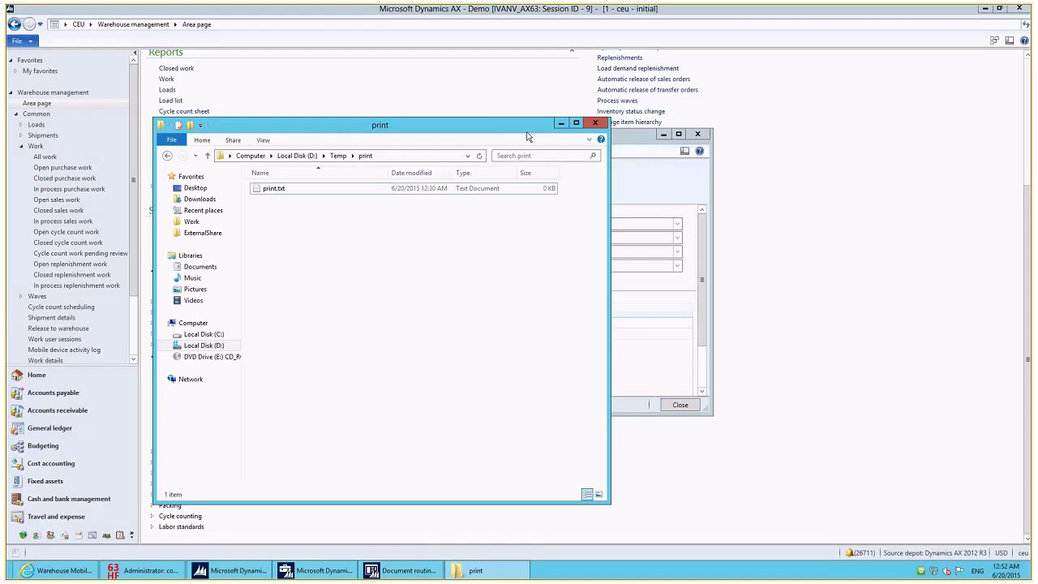
left_click(560, 124)
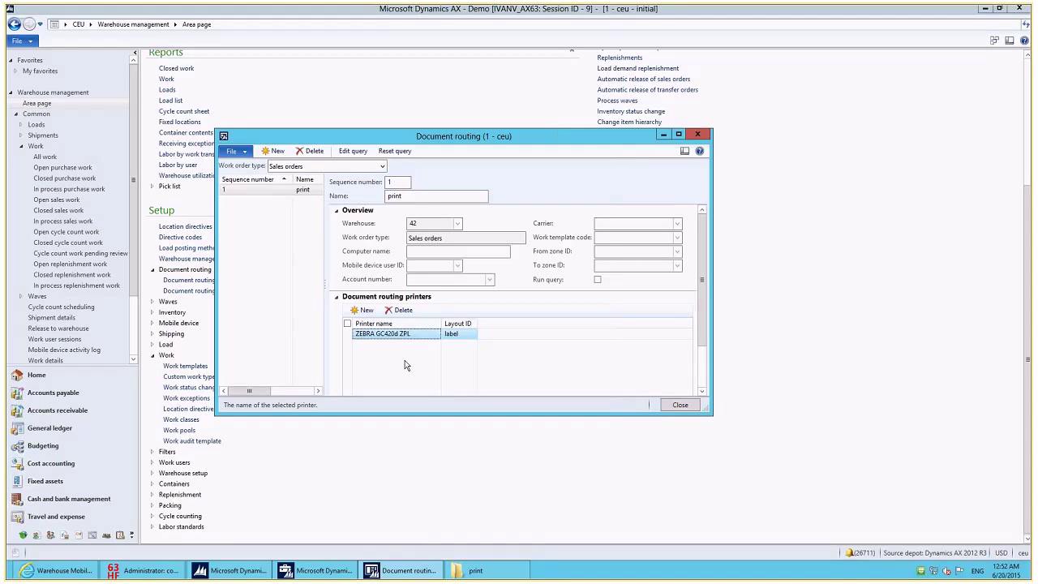
left_click(471, 573)
left_click(470, 572)
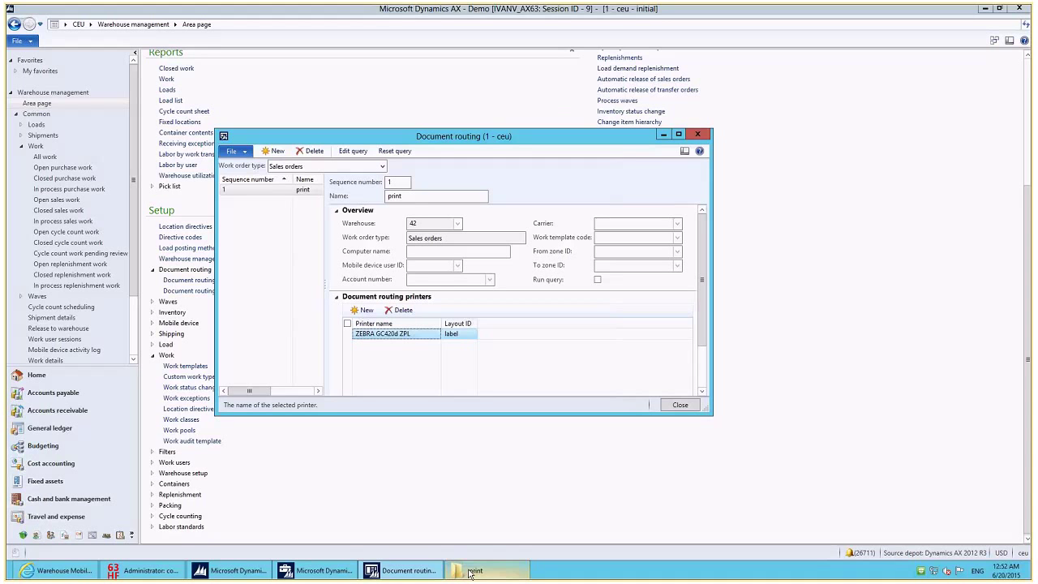
left_click(470, 573)
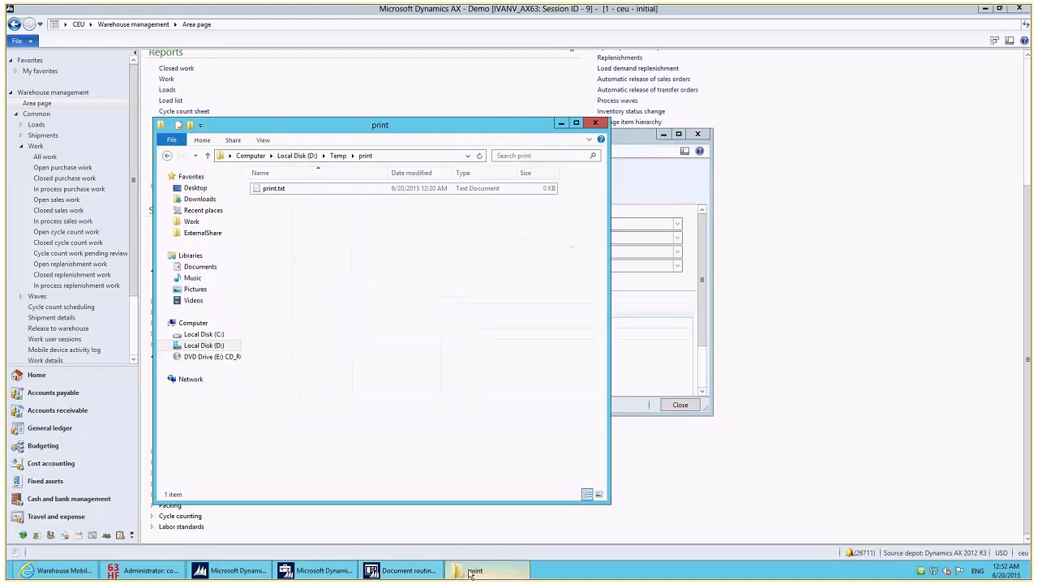
left_click(470, 572)
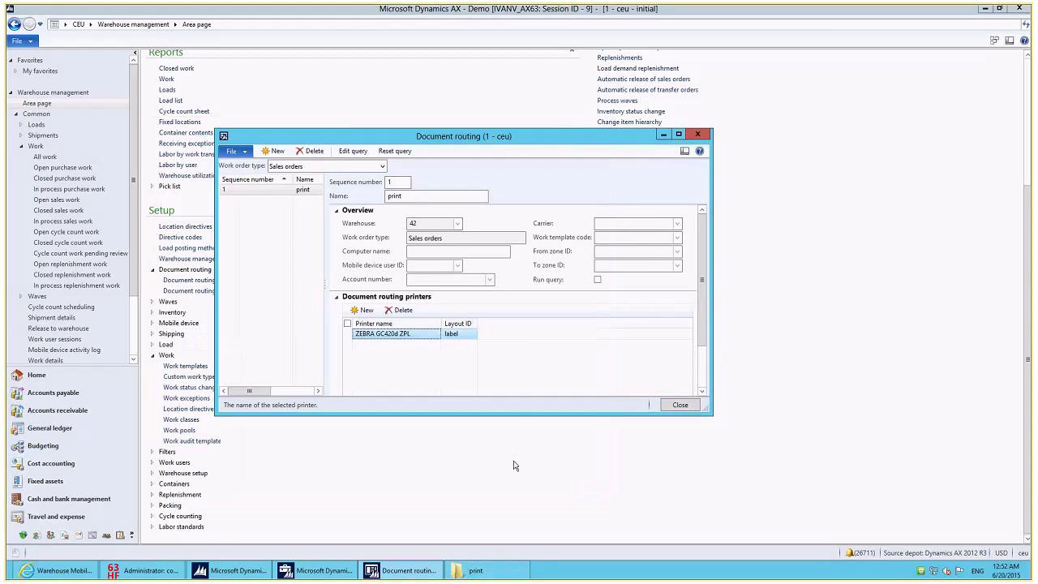
View the label layout's details again, then close Document routing layouts and the Document routing form
mouse_move(235, 570)
left_click(454, 339)
right_click(454, 339)
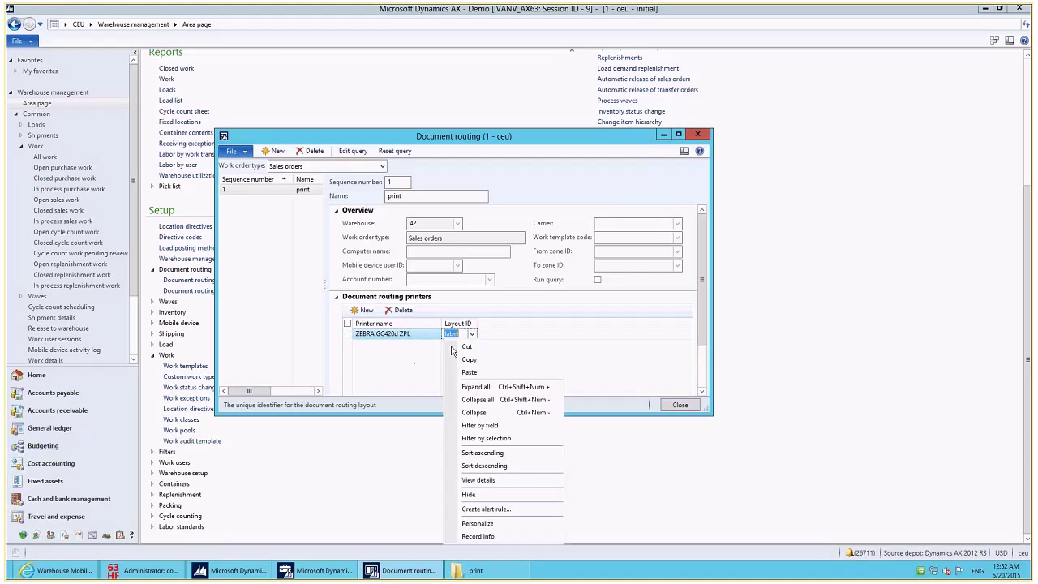
left_click(485, 481)
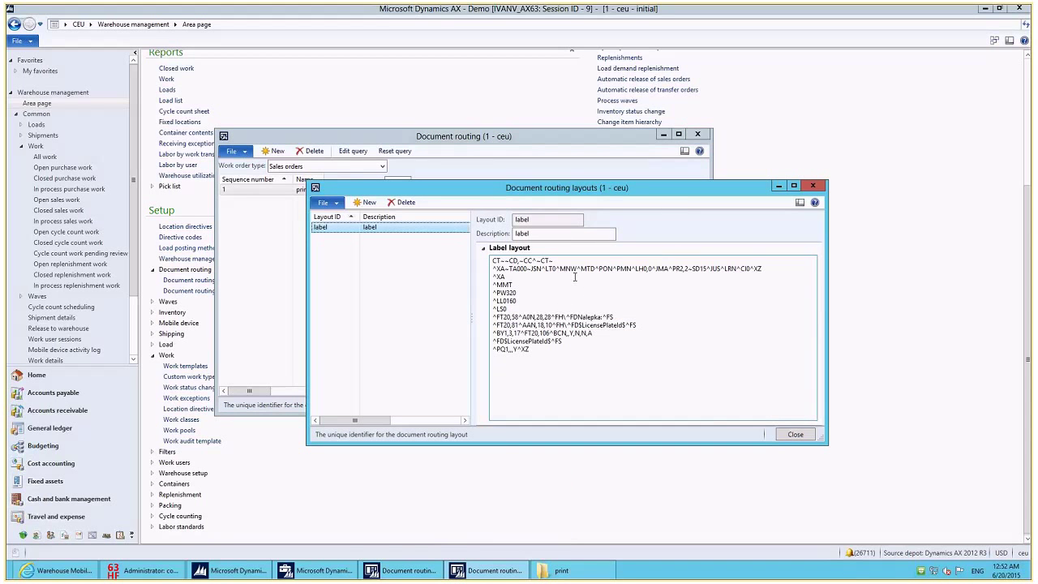
left_click(812, 185)
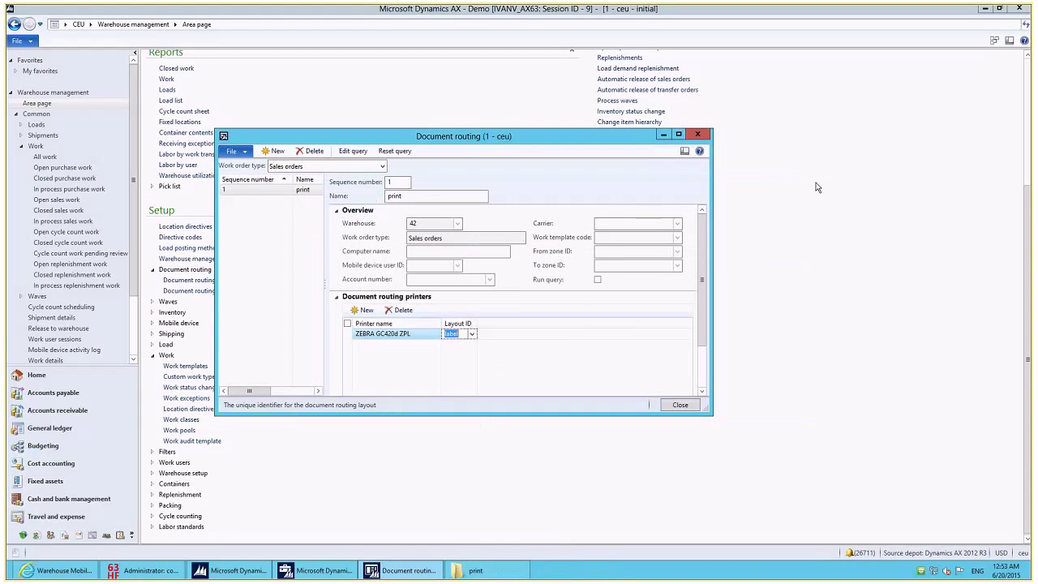
left_click(699, 136)
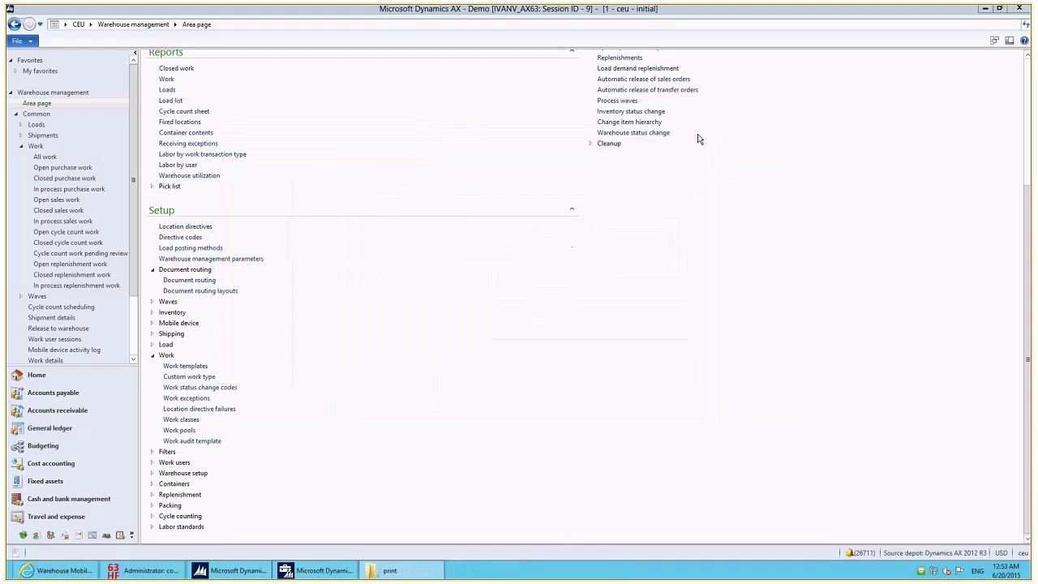